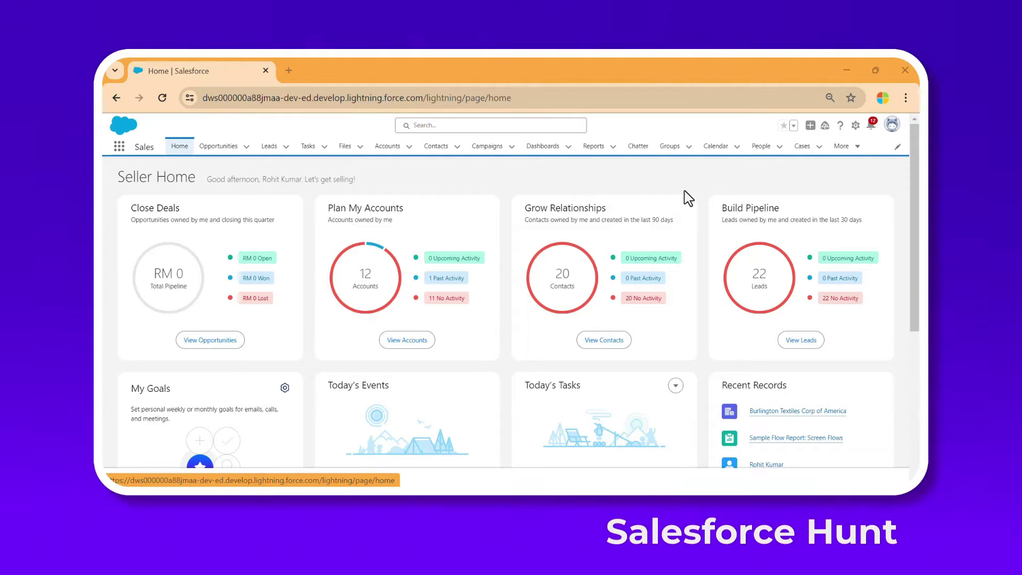
Open the App Launcher search from the Seller Home page.
left_click(118, 147)
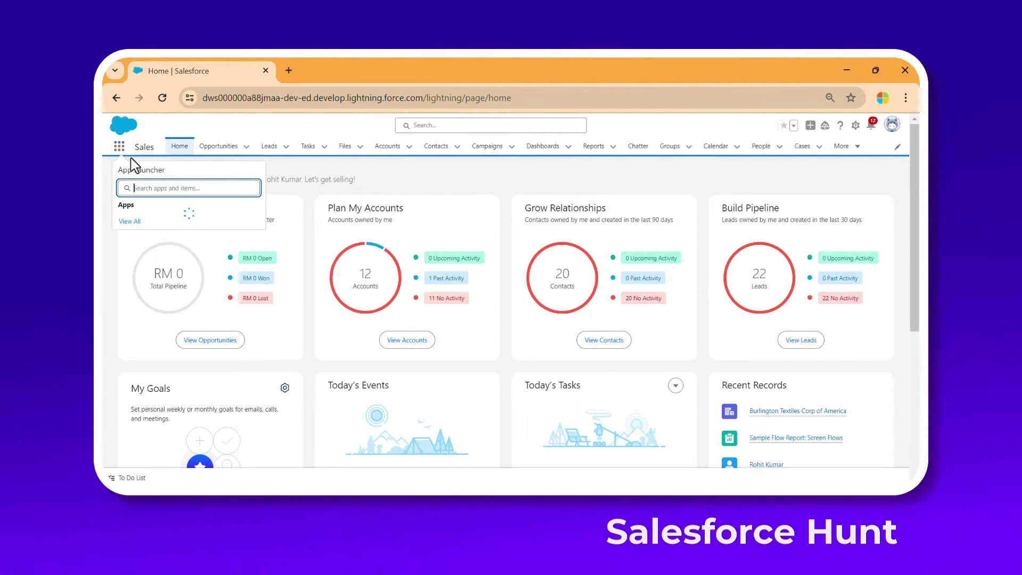
Search 'label' to reach the Labels list and browse its list views.
type("label")
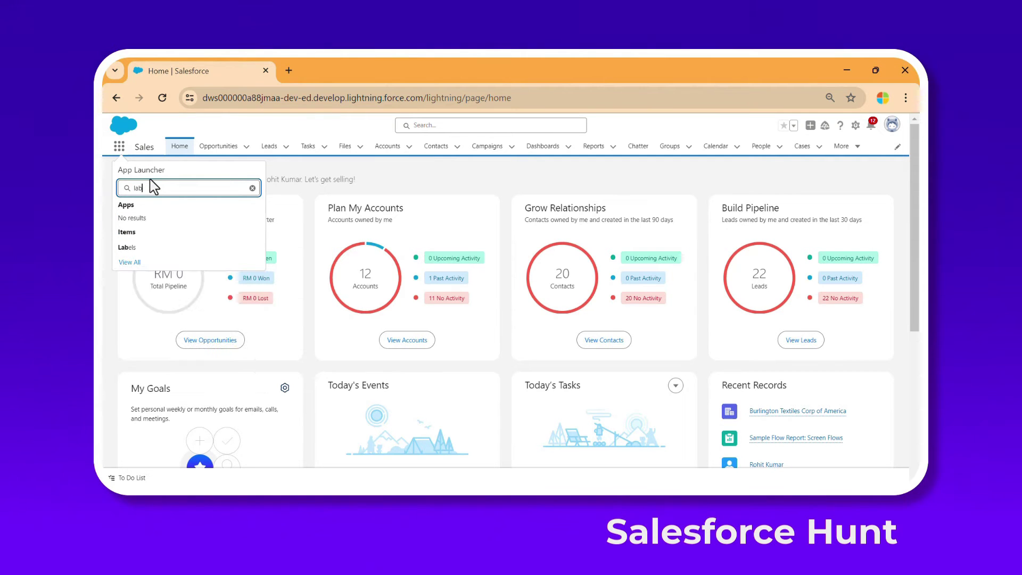
left_click(203, 248)
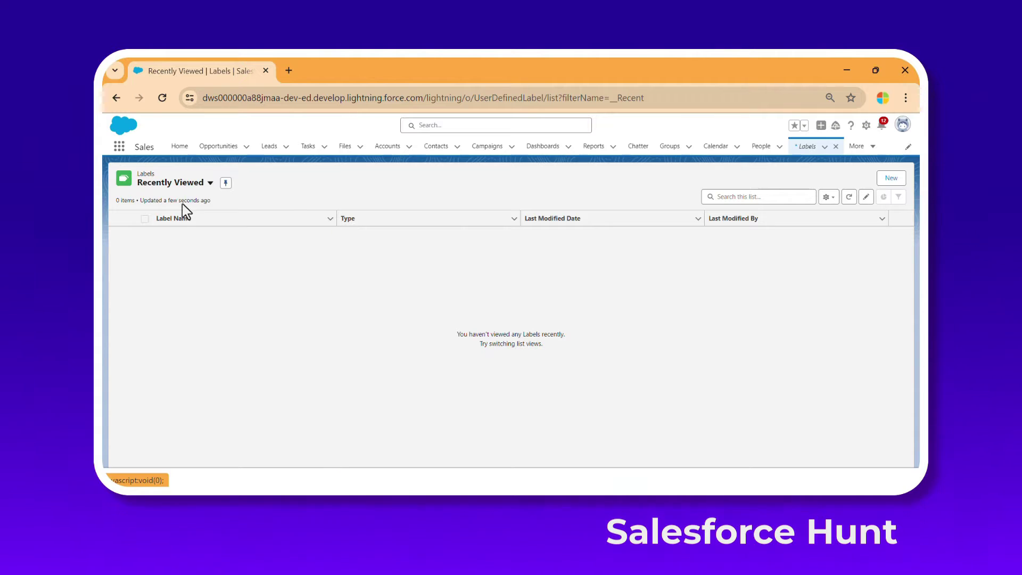
left_click(186, 186)
left_click(183, 218)
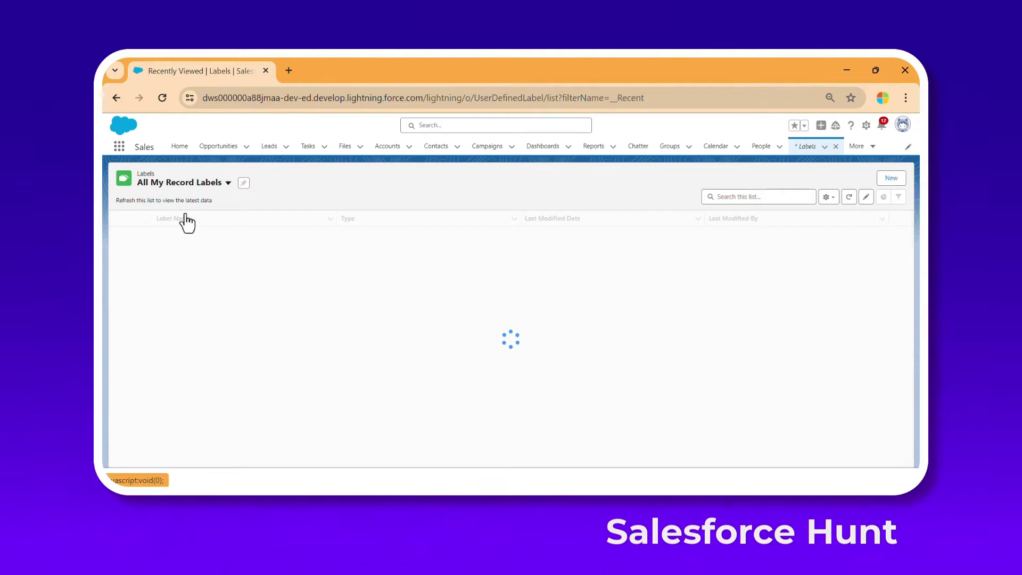
left_click(197, 184)
left_click(184, 227)
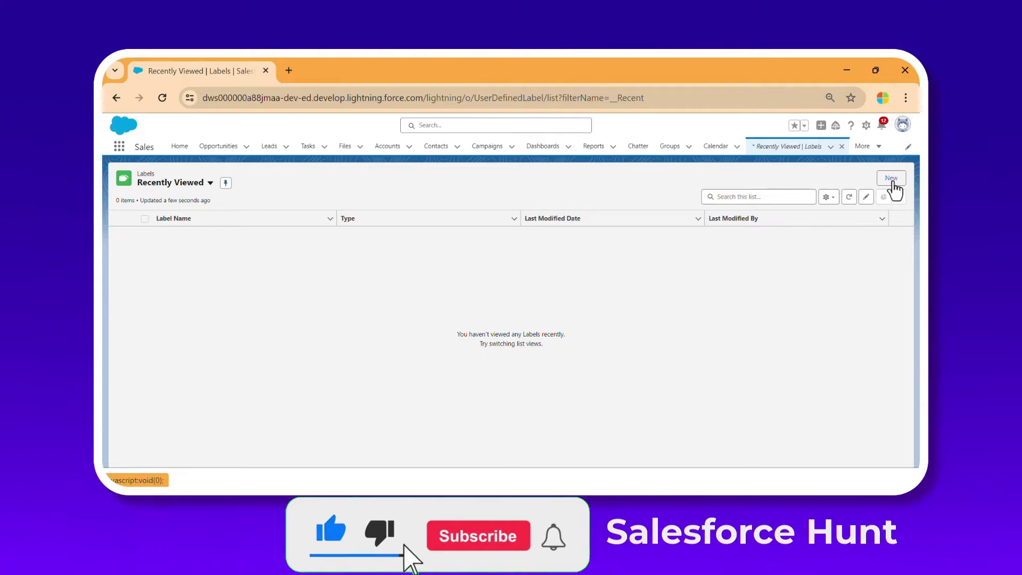
Create labels 'Account 1' and 'Account 2', then show All My Record Labels.
left_click(891, 179)
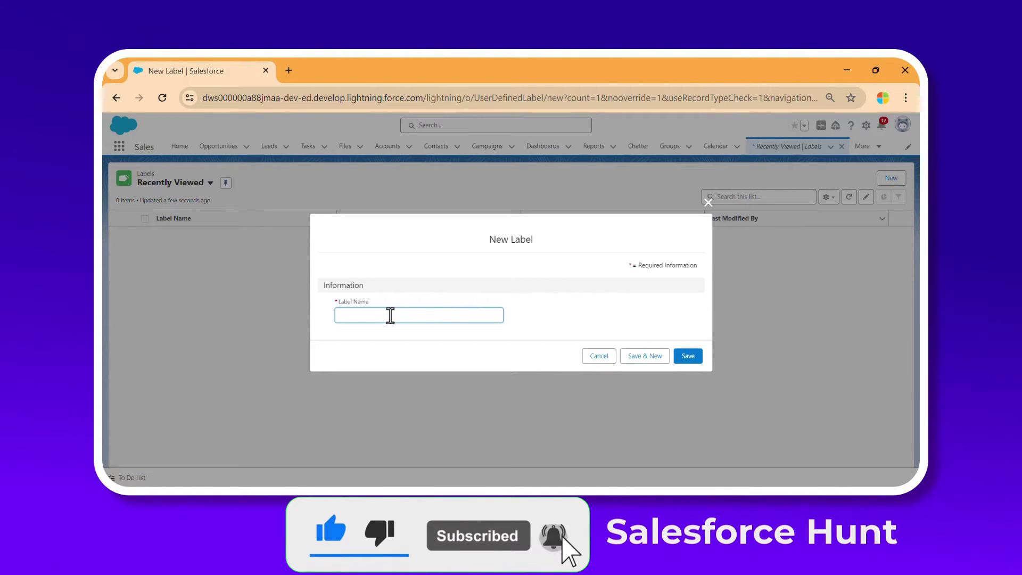
type("Account 1")
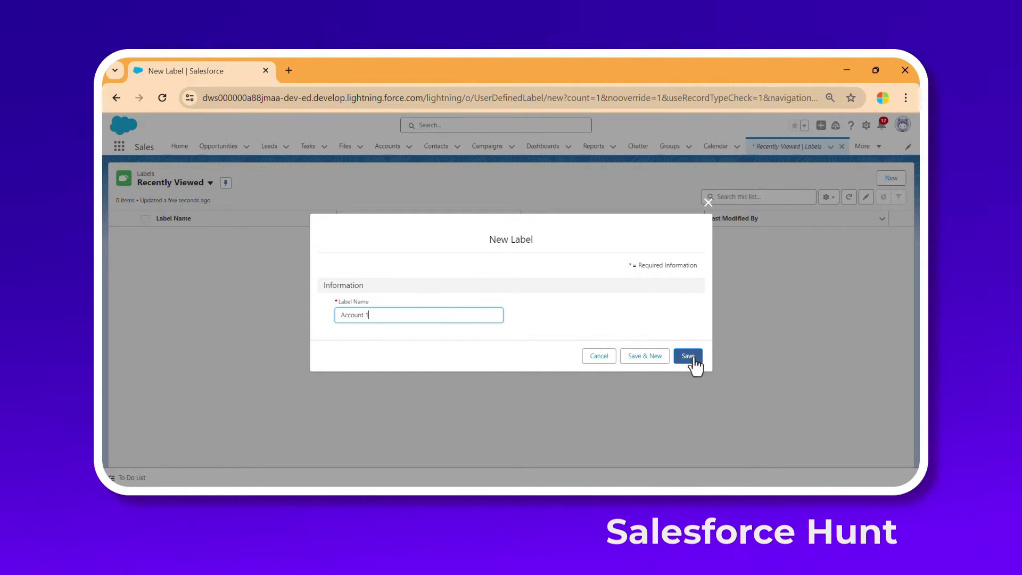
left_click(653, 359)
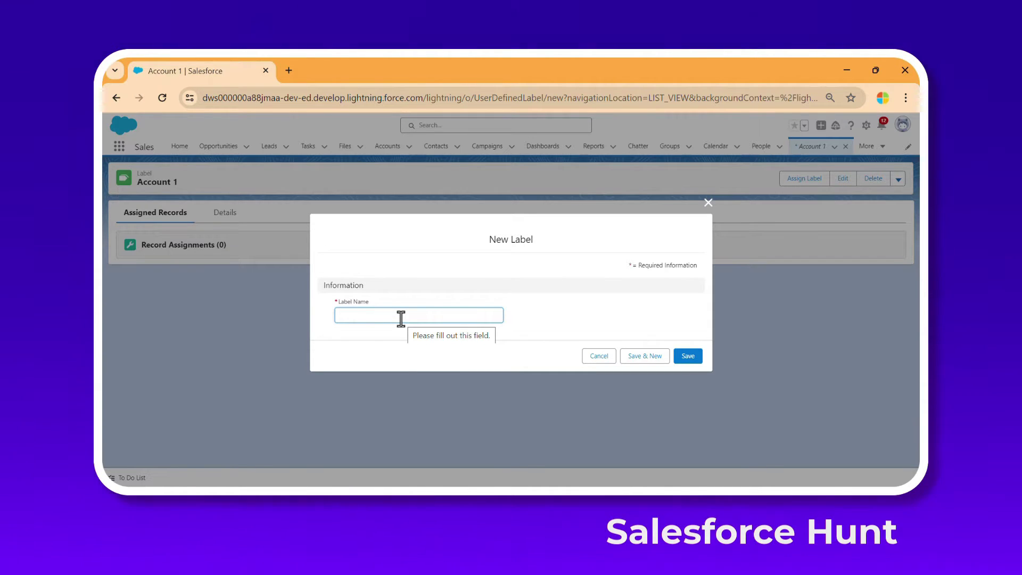
type("Account 2")
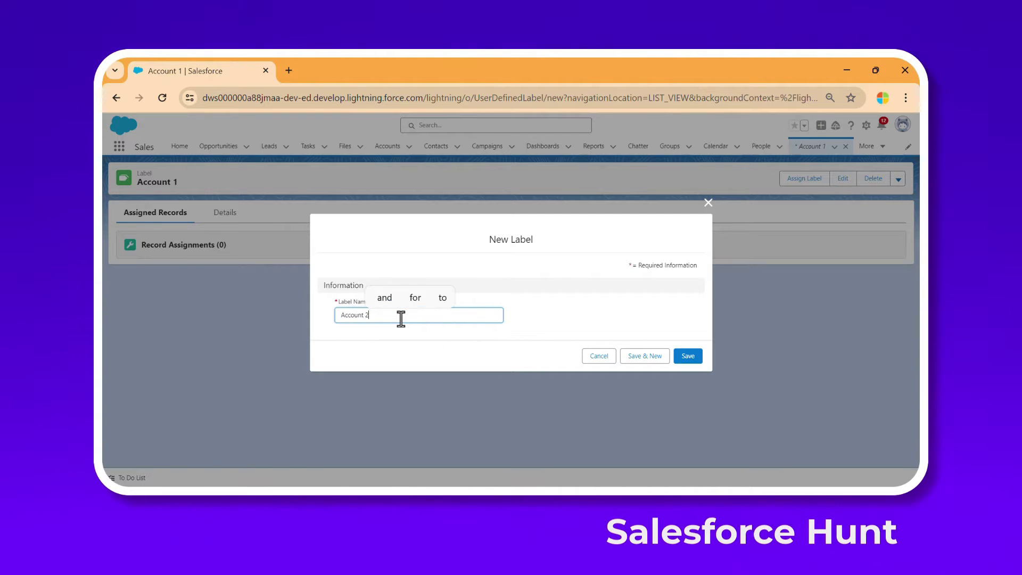
left_click(685, 357)
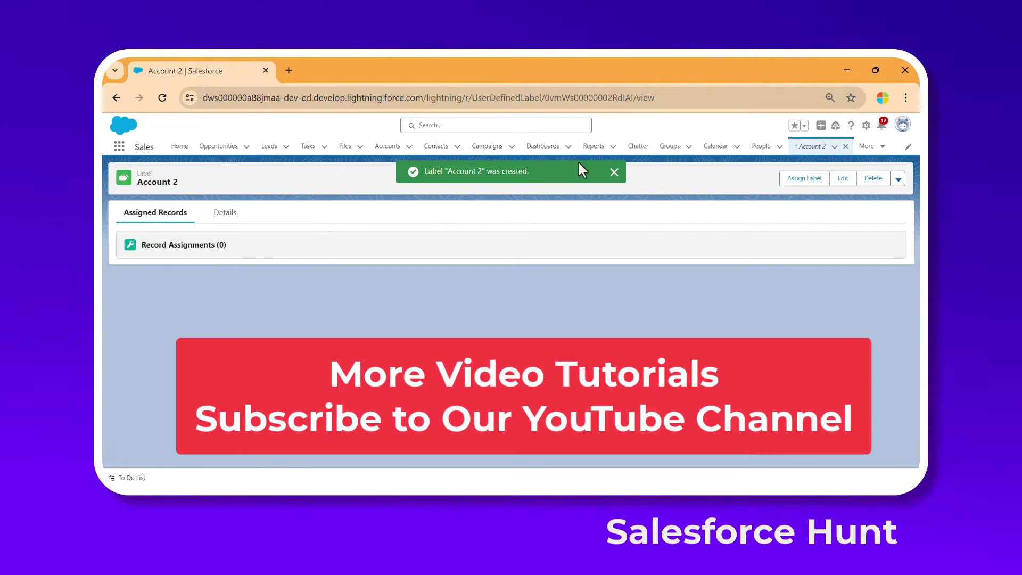
left_click(834, 147)
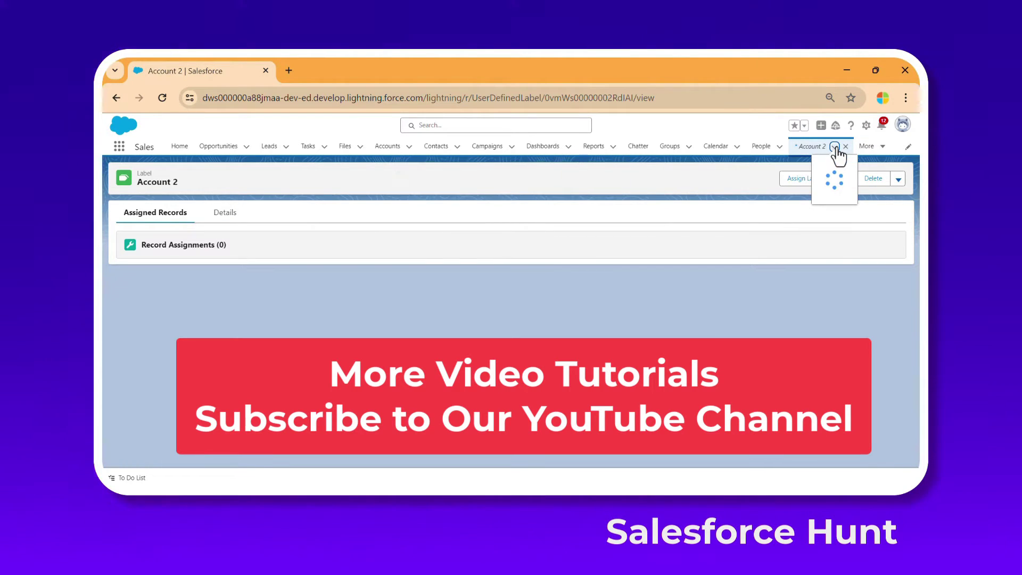
left_click(827, 257)
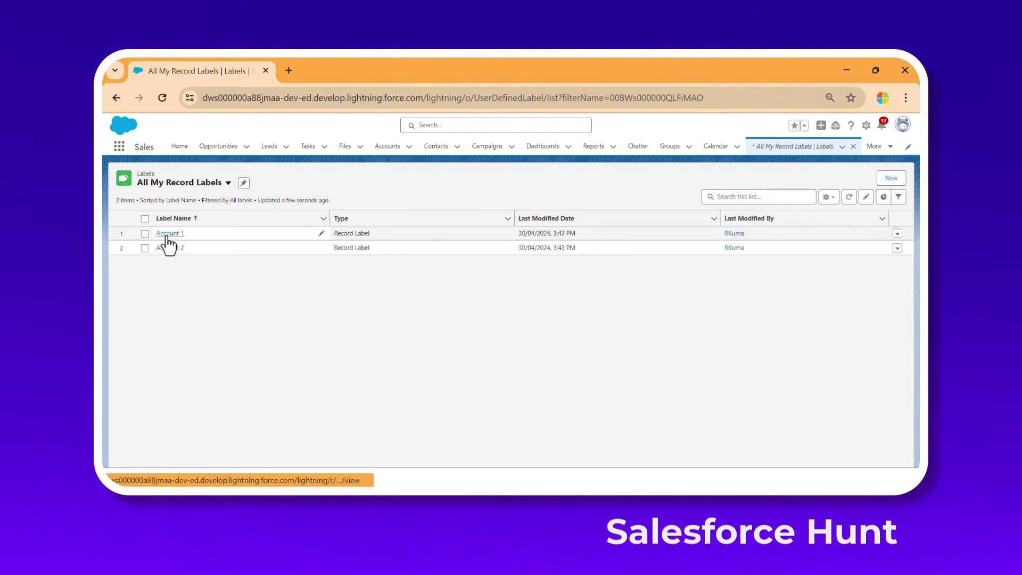
View the Account 1 and Account 2 label records to confirm they have no assignments.
left_click(168, 235)
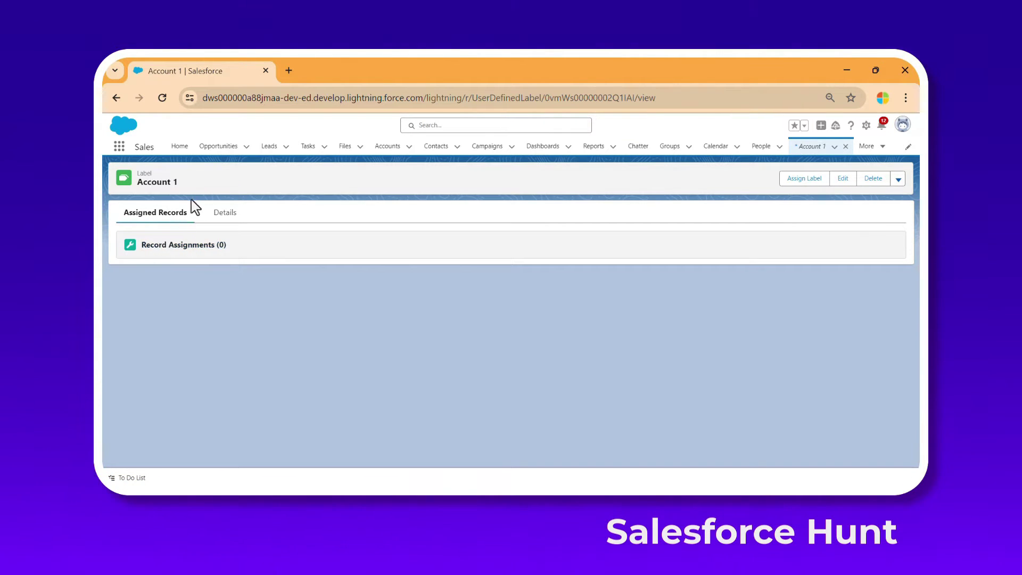
left_click(116, 98)
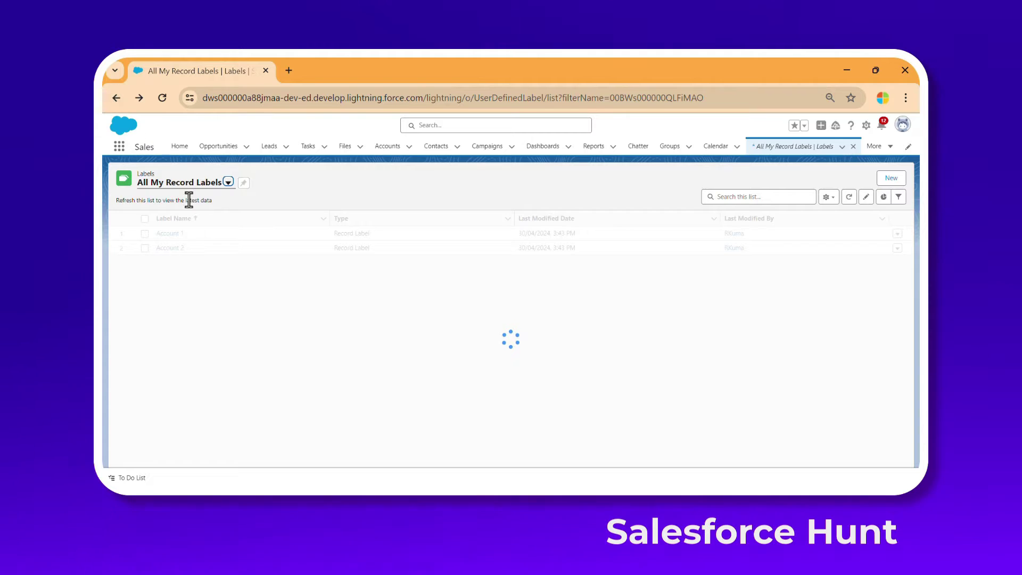
left_click(169, 248)
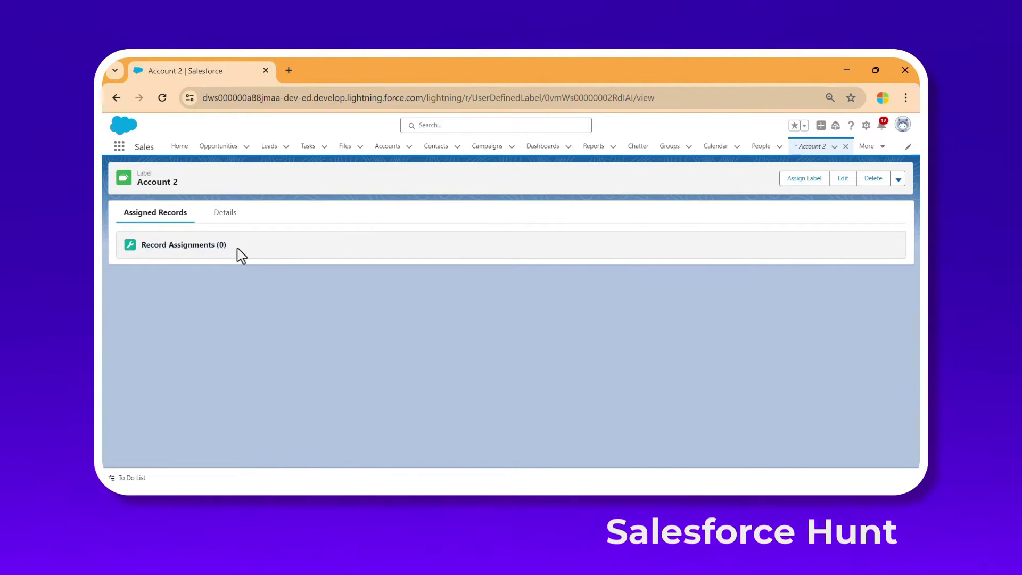
left_click(116, 97)
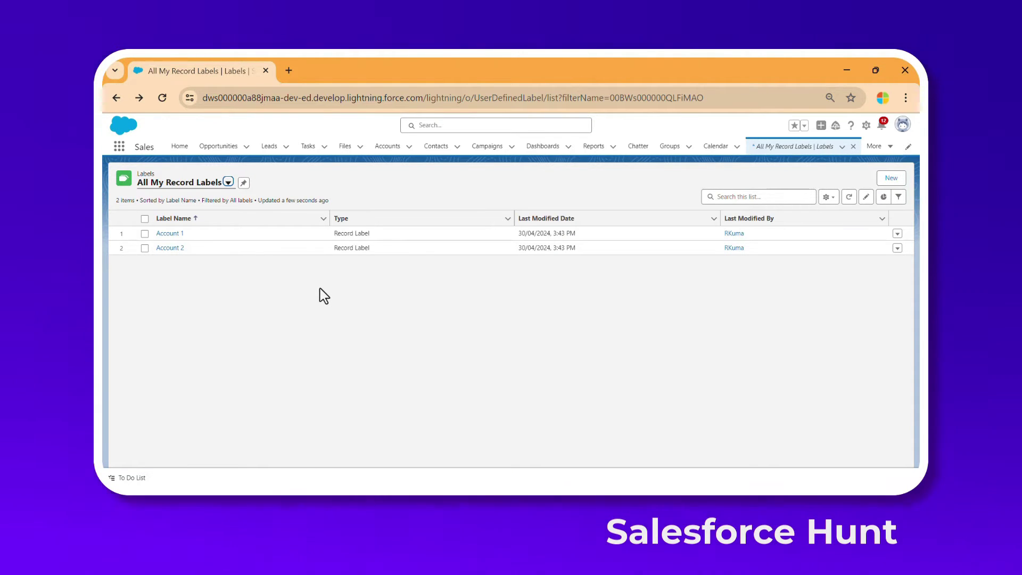
Open the Accounts list in a new browser tab and switch to it.
right_click(386, 147)
left_click(415, 162)
left_click(340, 71)
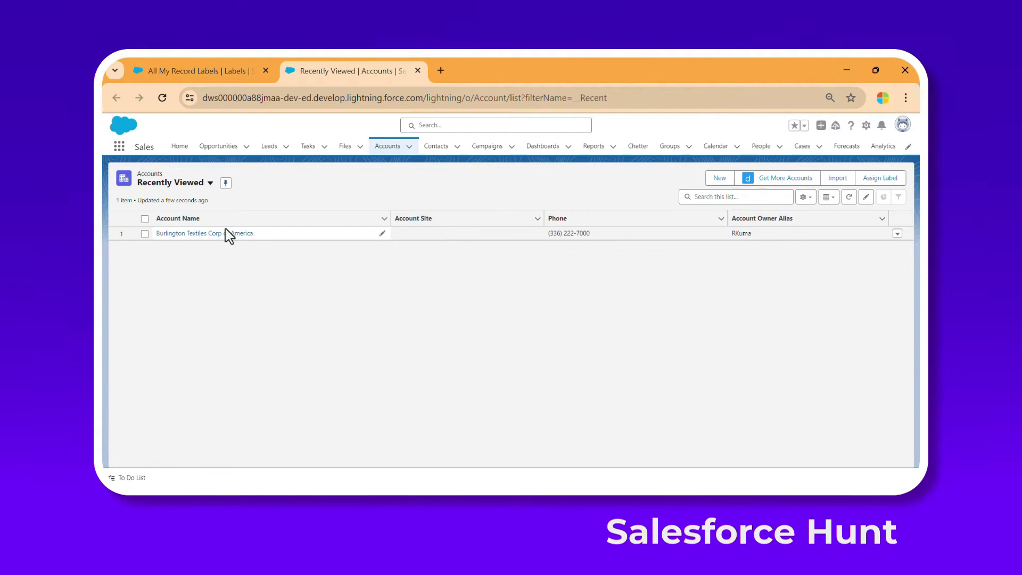
Show All Accounts, view Burlington Textiles Corp of America, and select only that account.
left_click(209, 184)
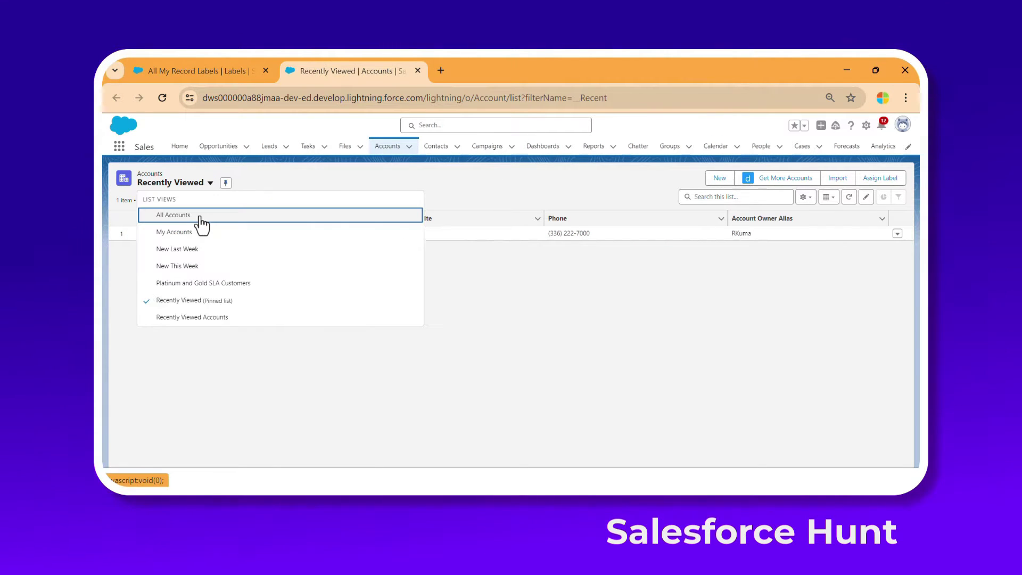
left_click(200, 216)
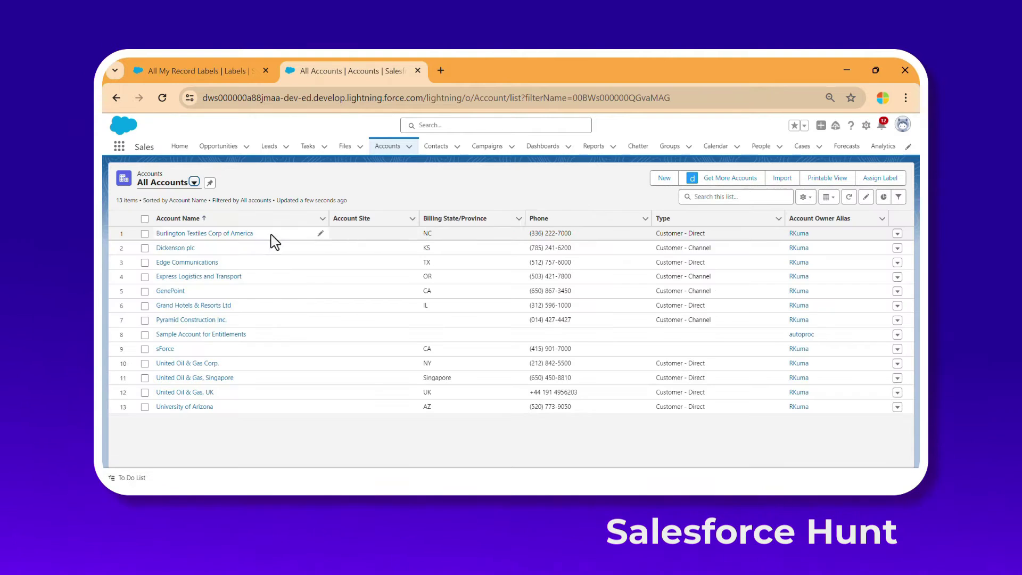
left_click(213, 233)
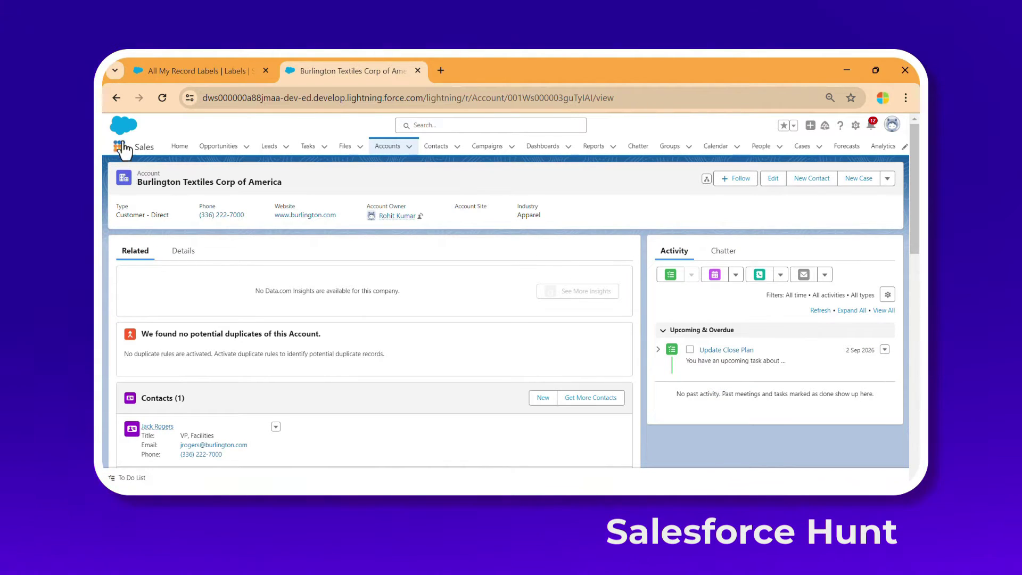
left_click(117, 98)
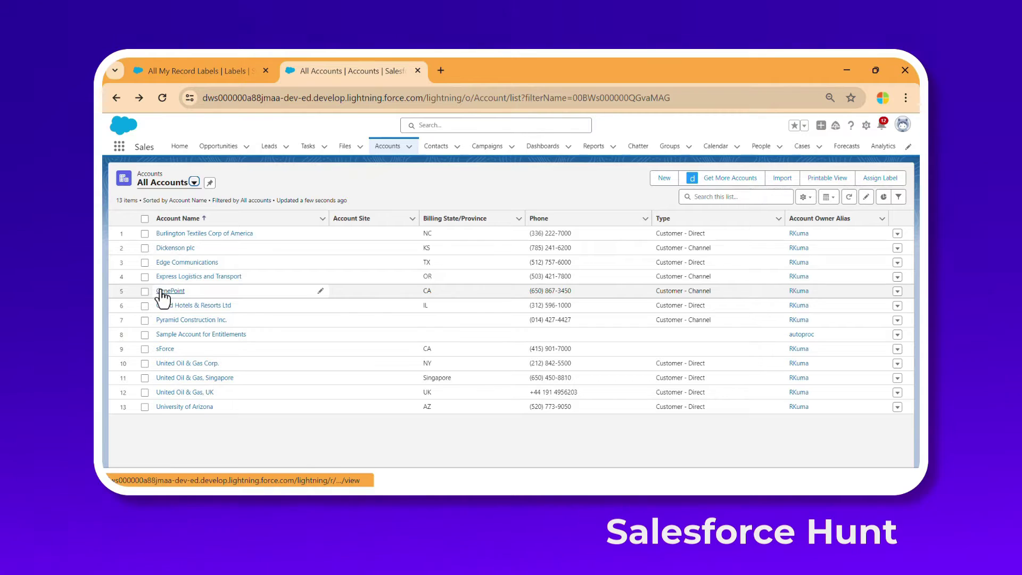
left_click(145, 234)
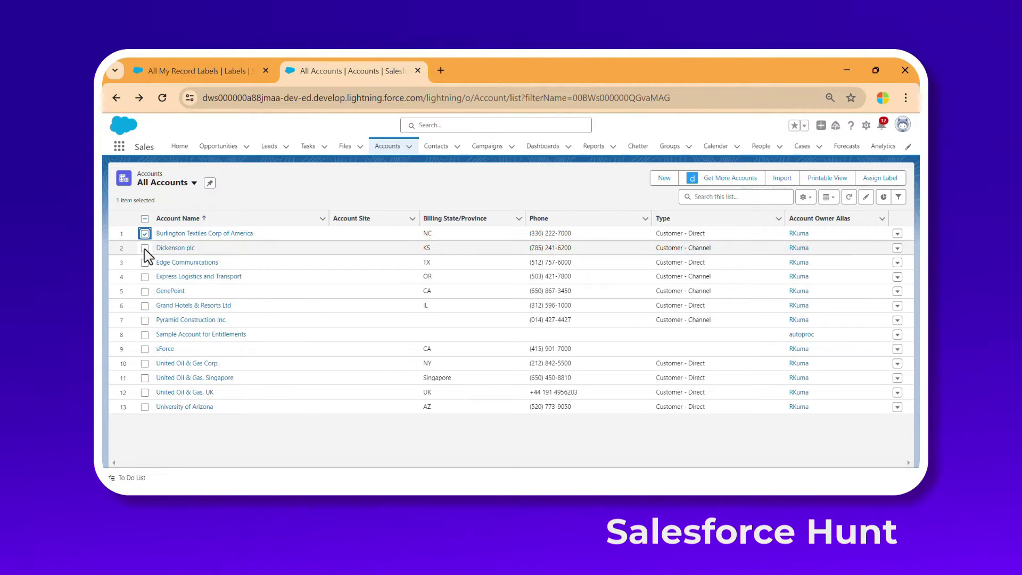
left_click(144, 248)
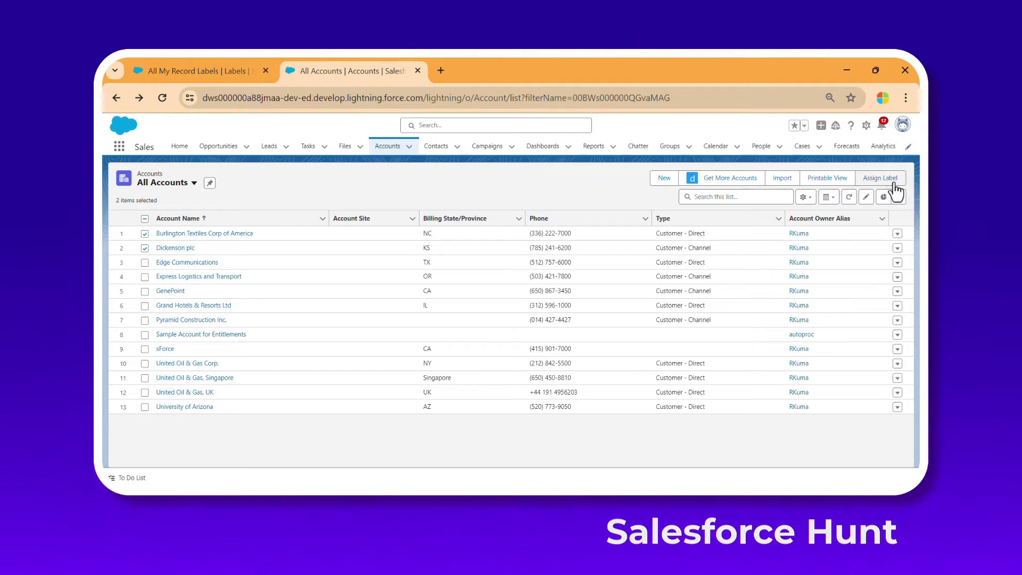
left_click(145, 248)
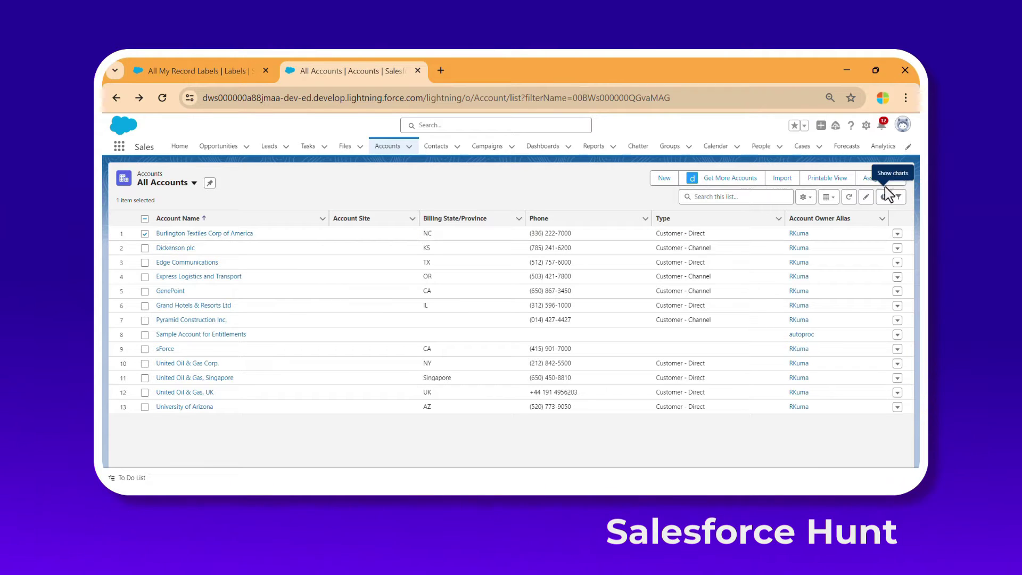
Assign the Account 1 label to the selected account.
left_click(862, 180)
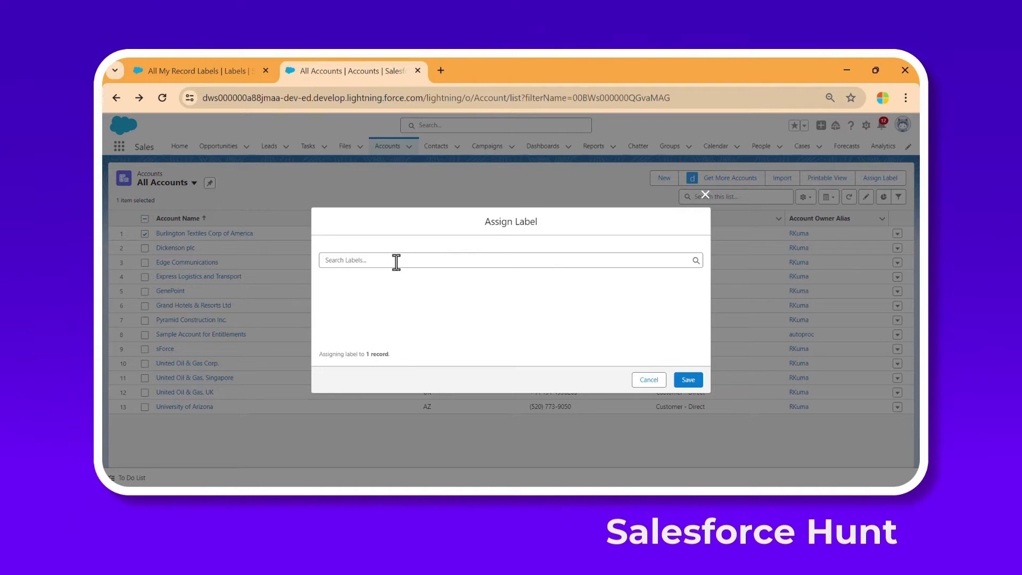
left_click(396, 262)
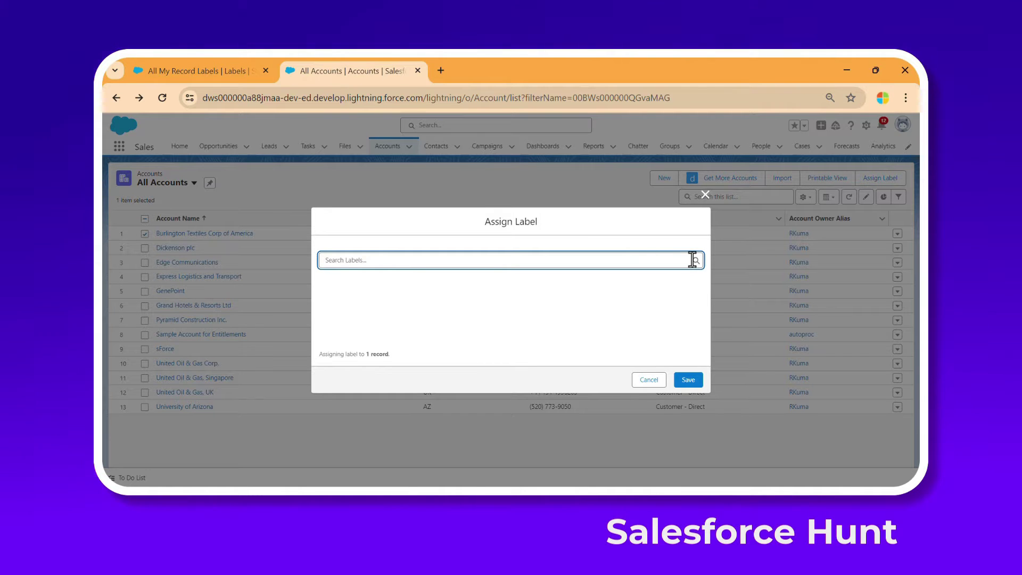
type("Acc")
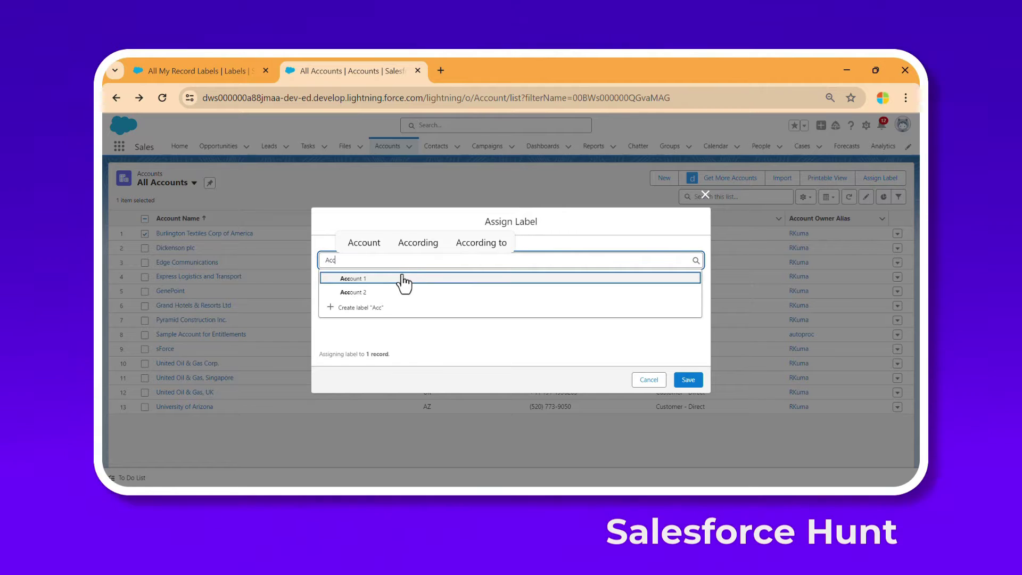
left_click(403, 278)
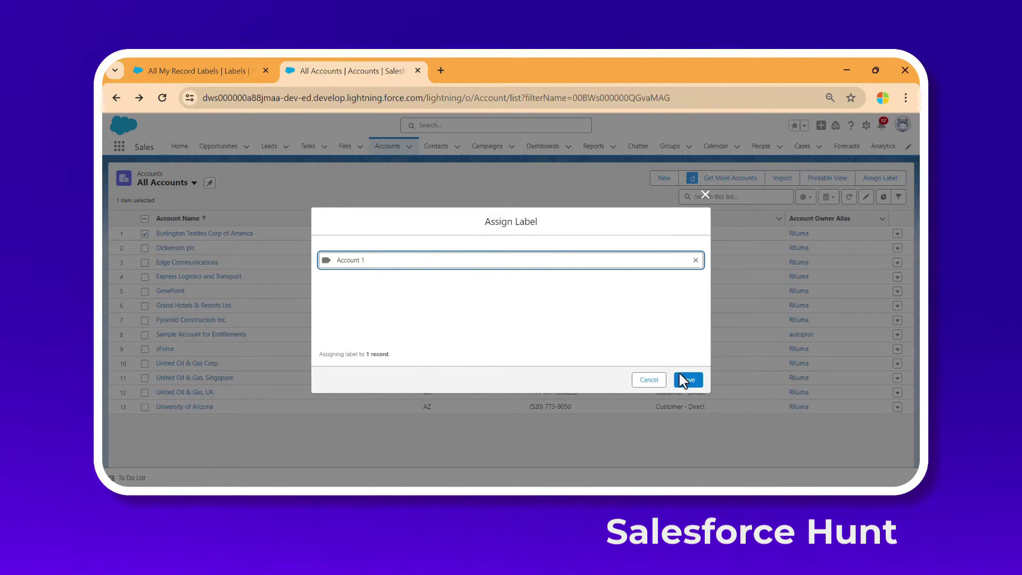
left_click(692, 381)
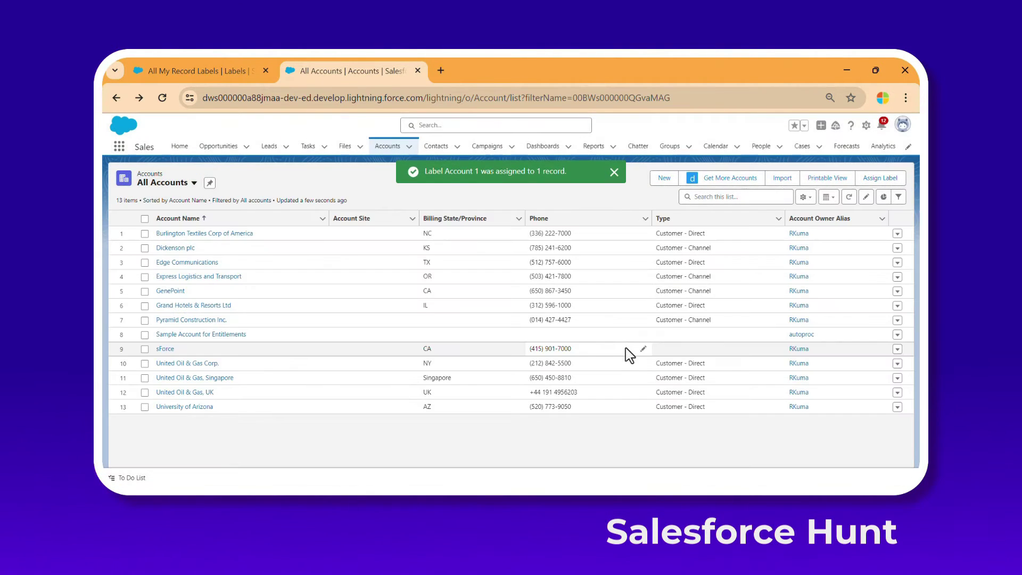
Add the Account 2 label to Dickenson plc via Edit Labels, then return to accounts.
left_click(144, 248)
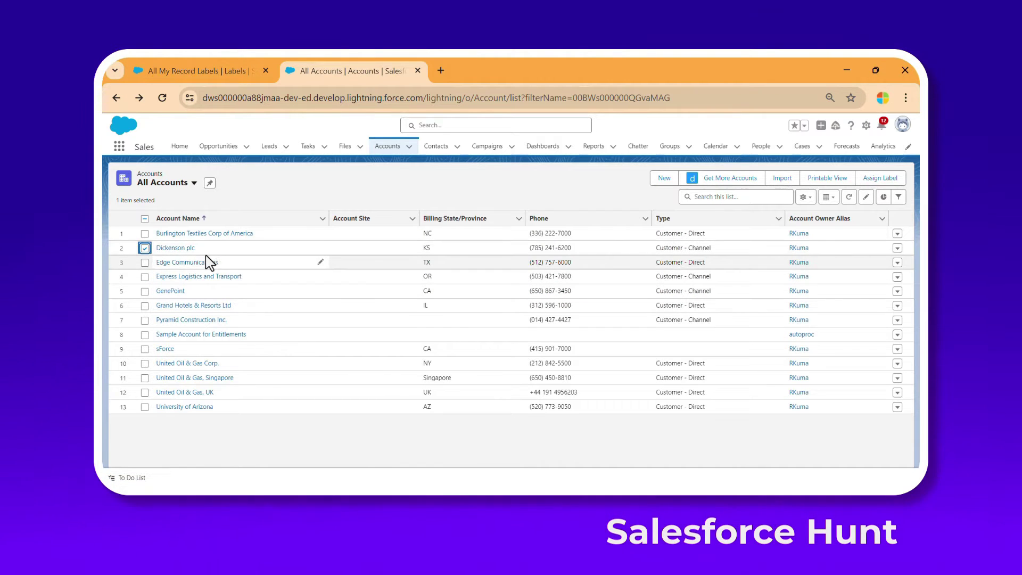
left_click(170, 249)
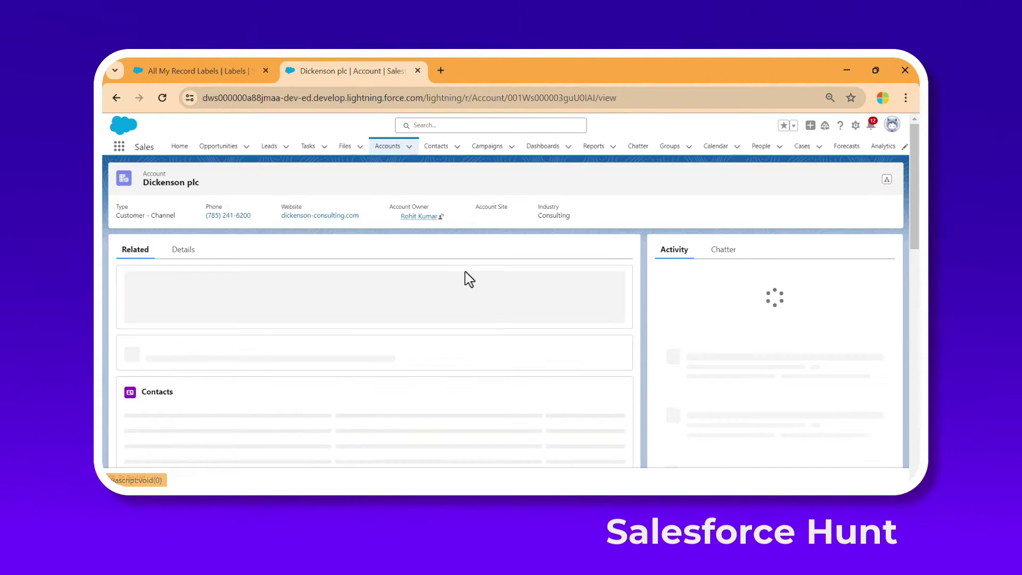
left_click(887, 179)
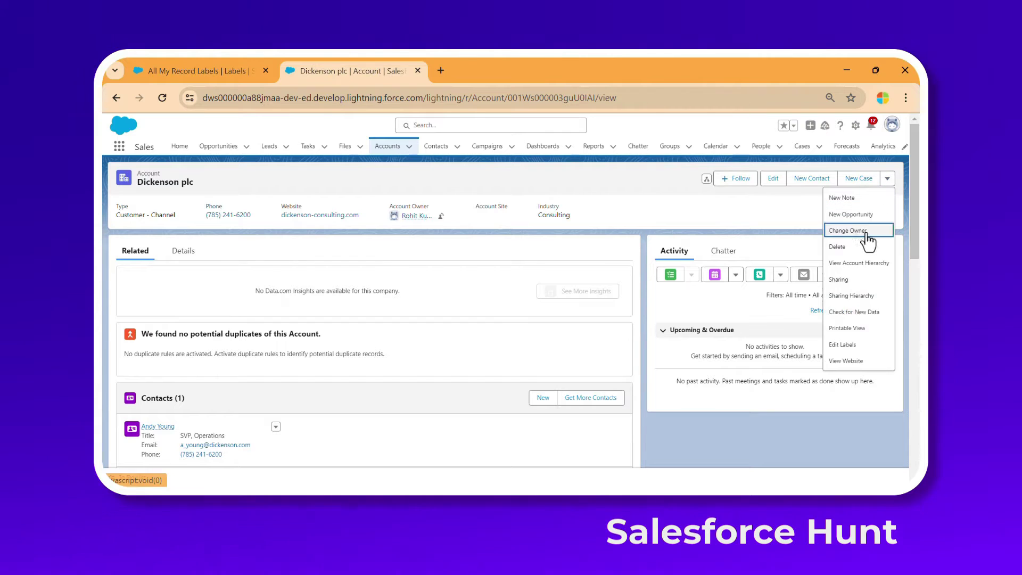
left_click(851, 346)
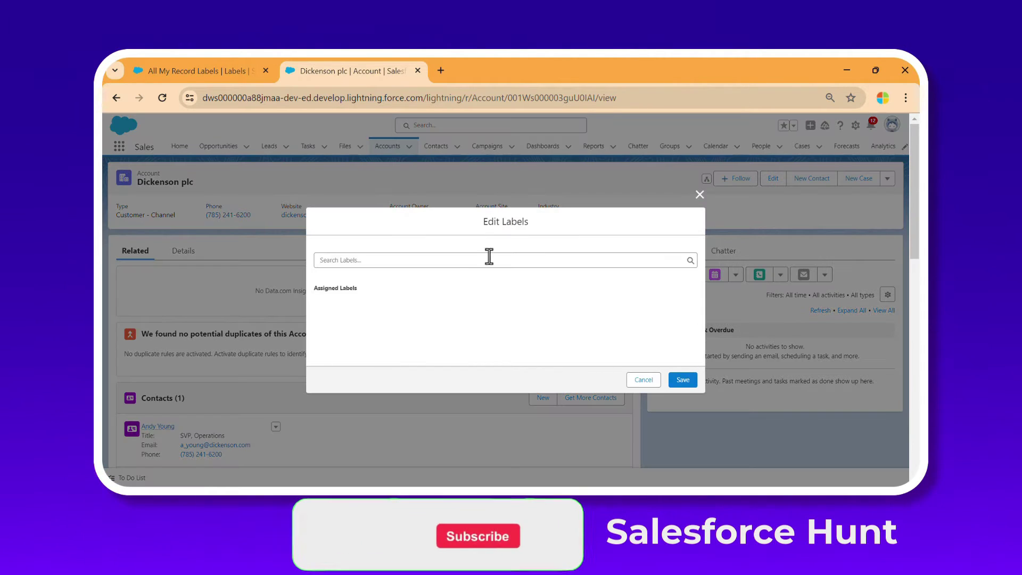
left_click(449, 263)
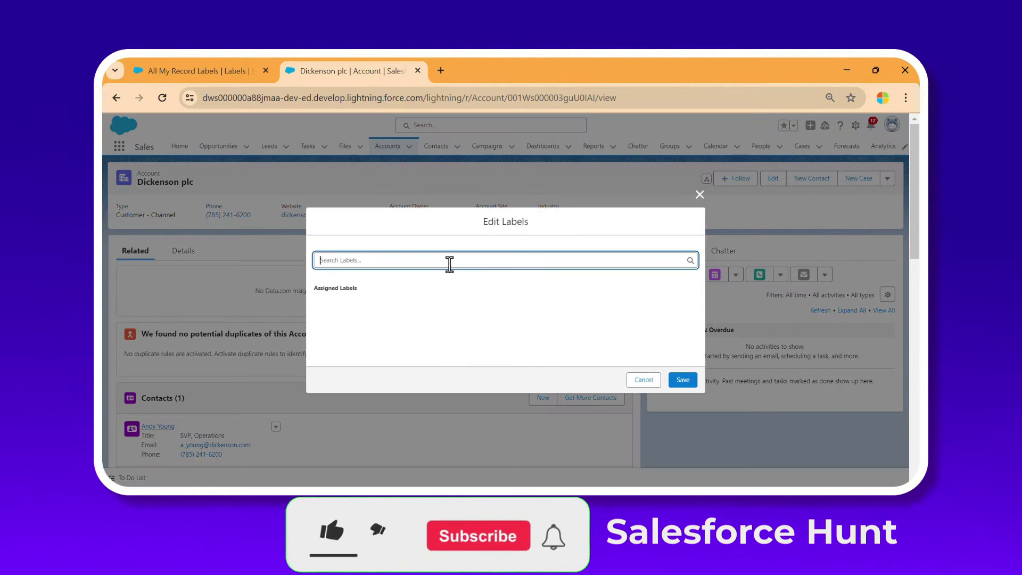
type("acc")
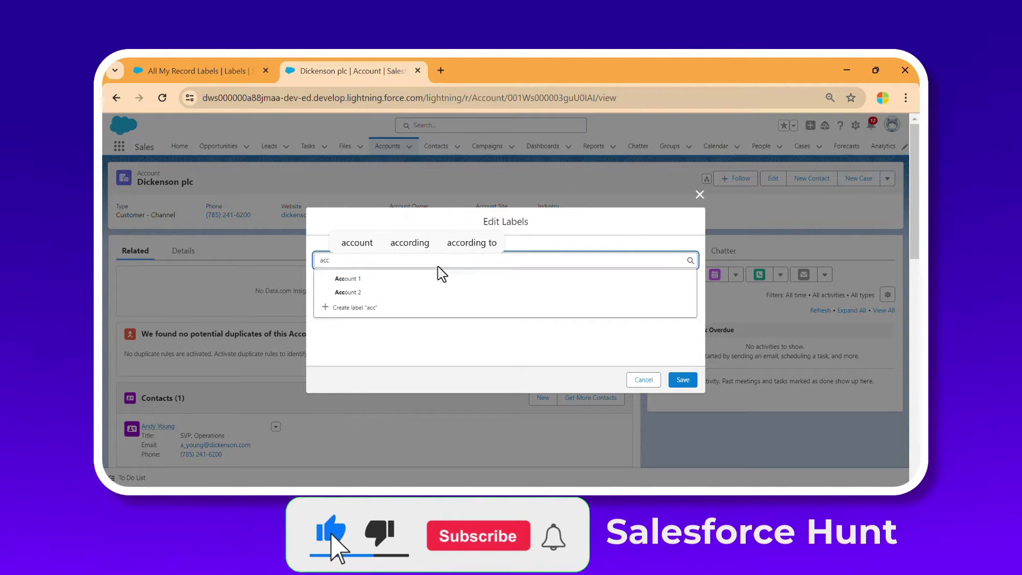
left_click(376, 293)
left_click(684, 382)
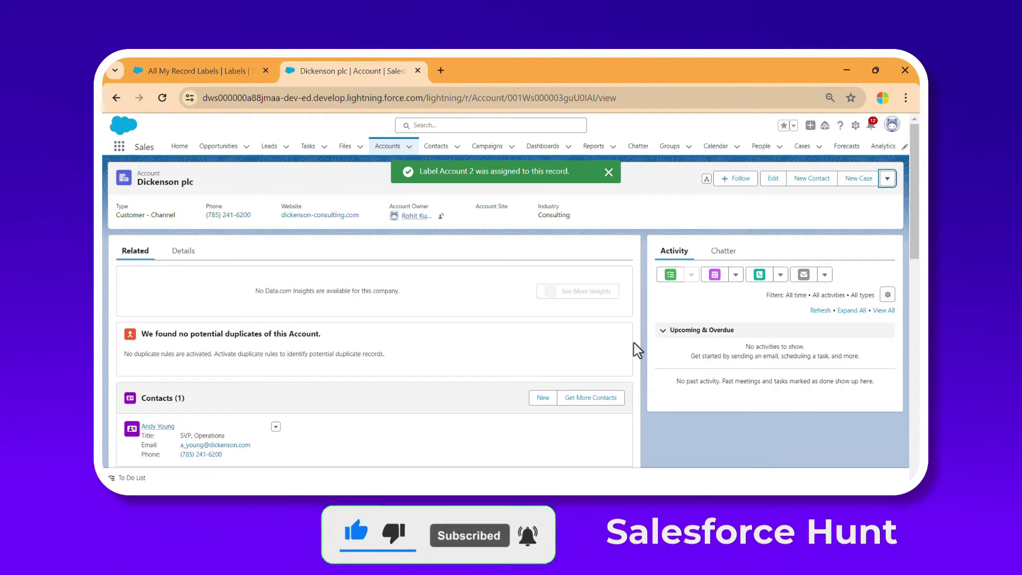
left_click(383, 148)
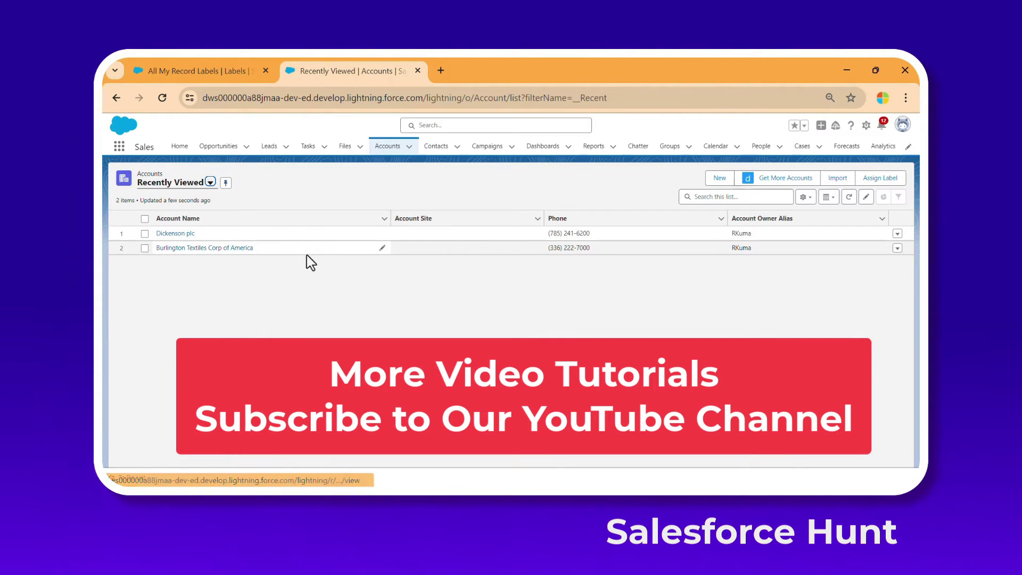
Refresh All My Record Labels and review the Account 1 and Account 2 label pages.
left_click(203, 71)
left_click(163, 97)
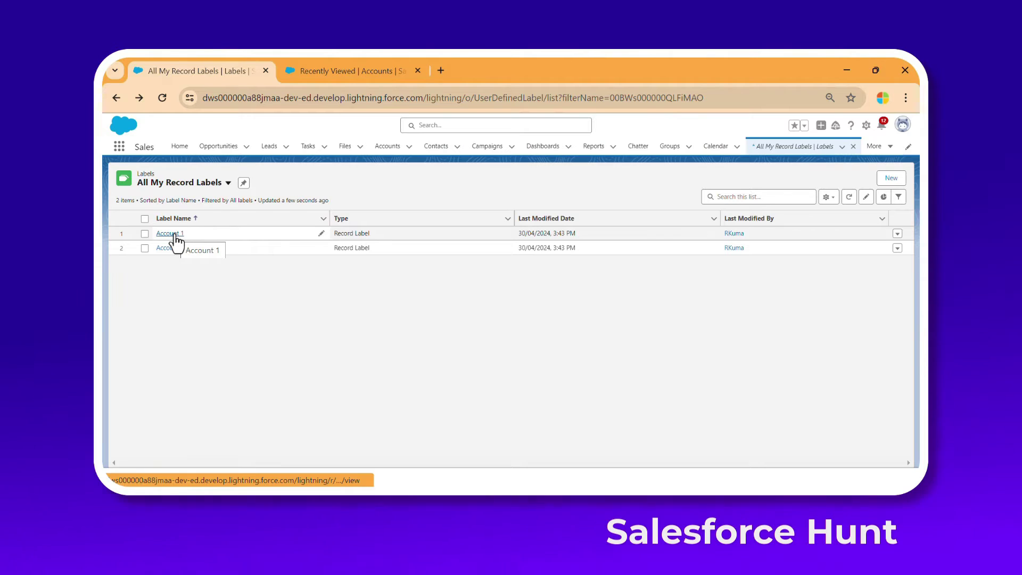
left_click(170, 234)
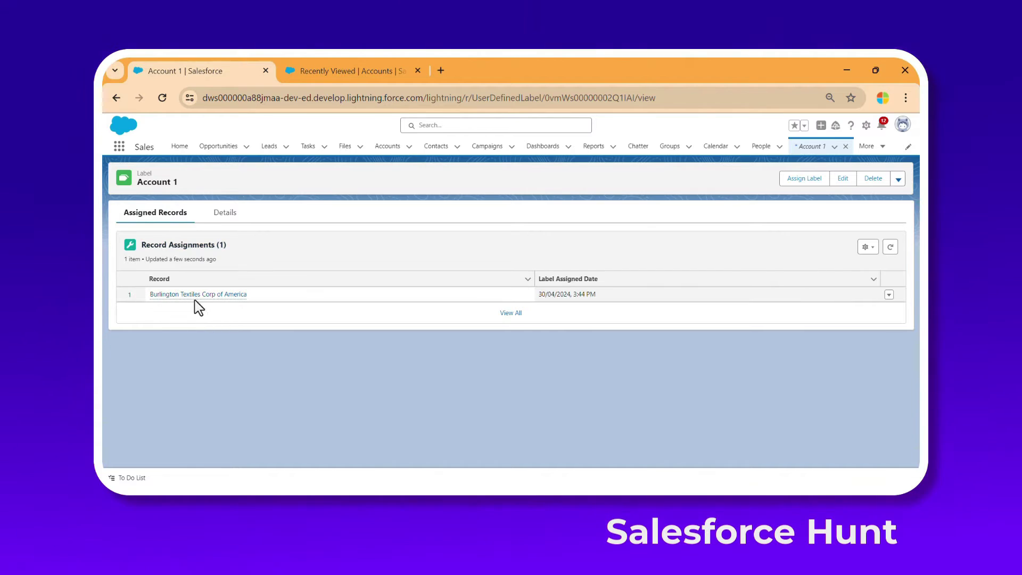
left_click(115, 97)
left_click(171, 249)
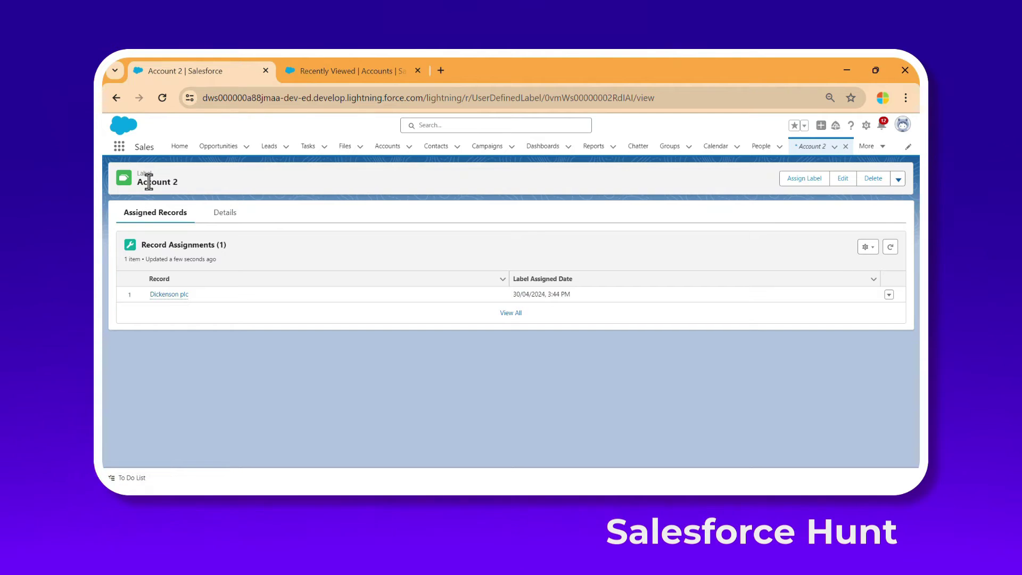
left_click(117, 98)
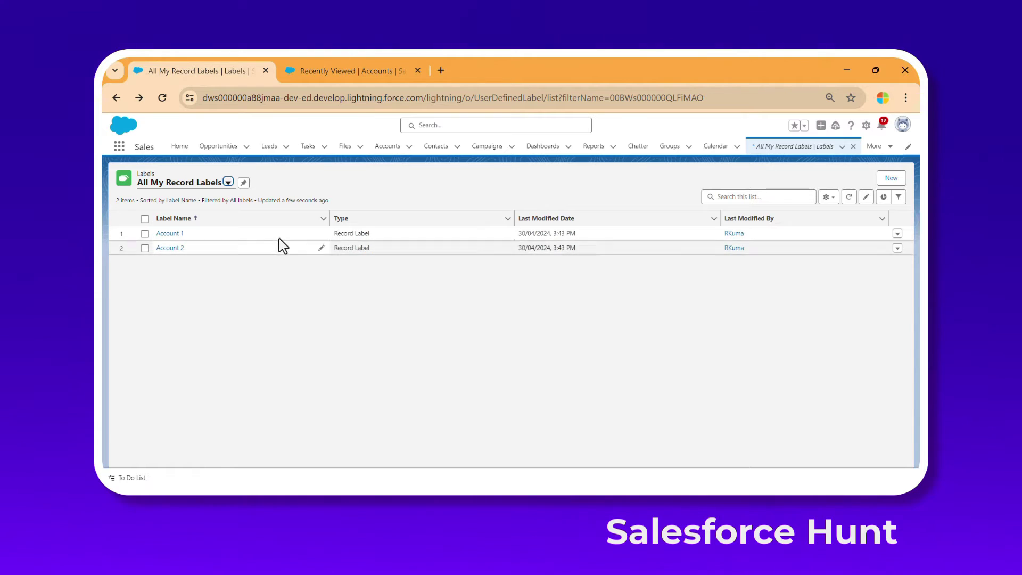
Return to the Recently Viewed accounts list.
left_click(387, 151)
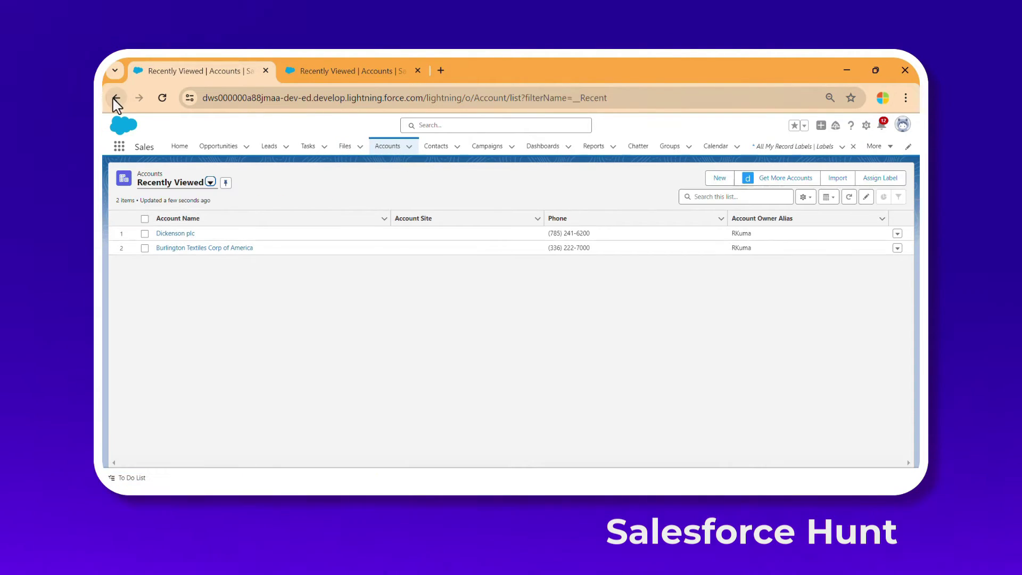
left_click(116, 98)
left_click(307, 75)
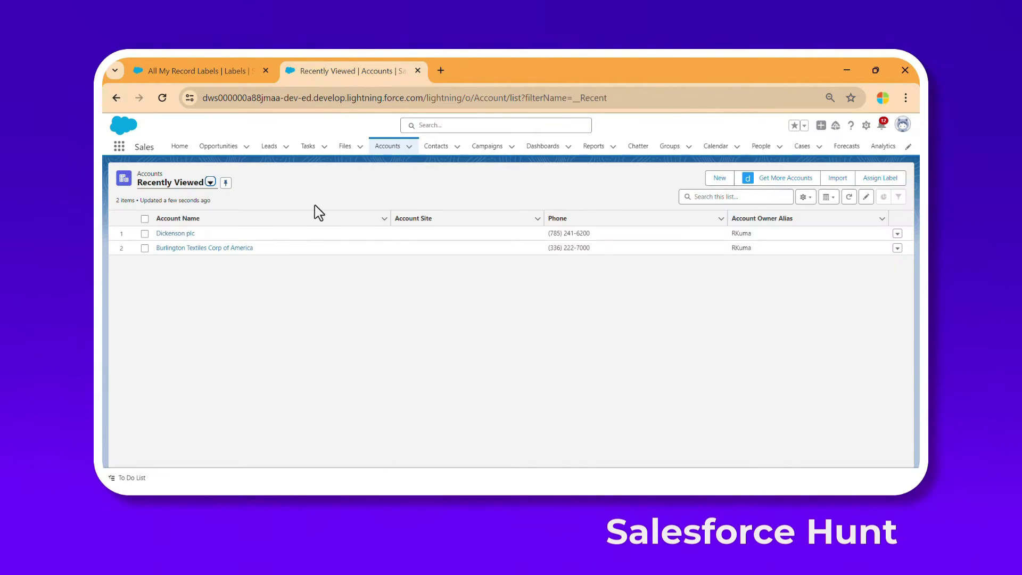
Open Dickenson plc in Lightning App Builder via Edit Page and dismiss the help tip.
left_click(176, 236)
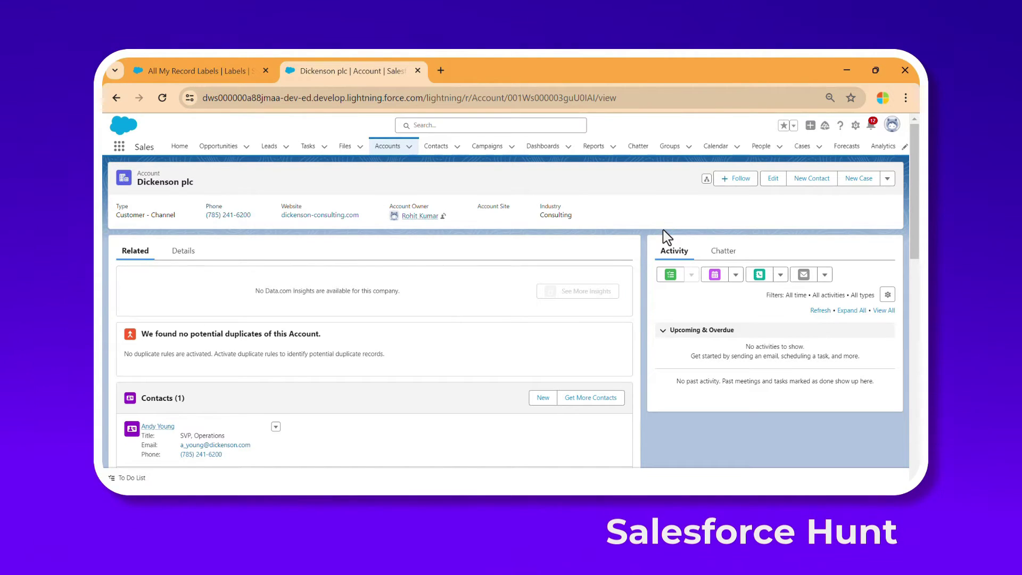
left_click(856, 125)
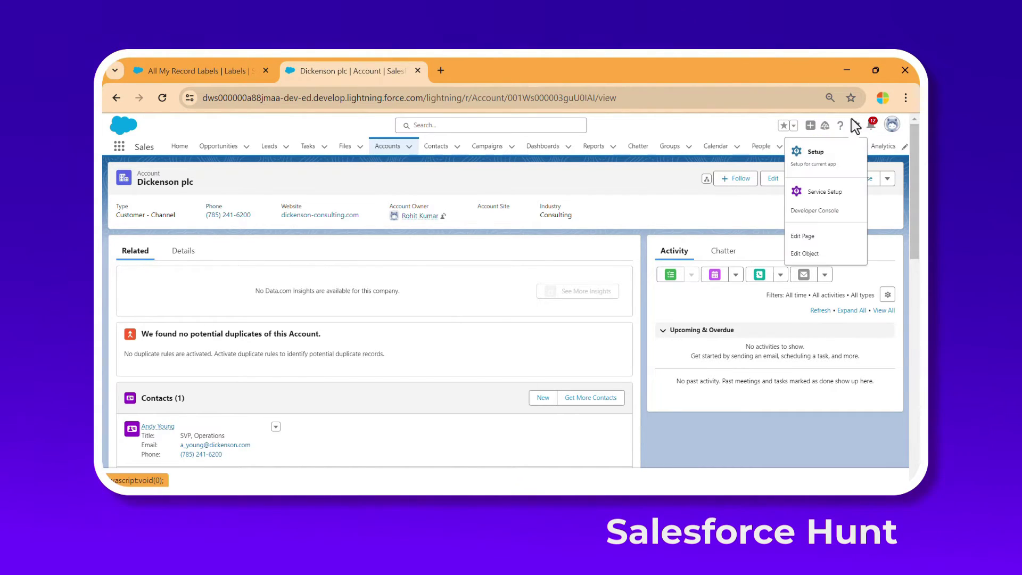
left_click(812, 236)
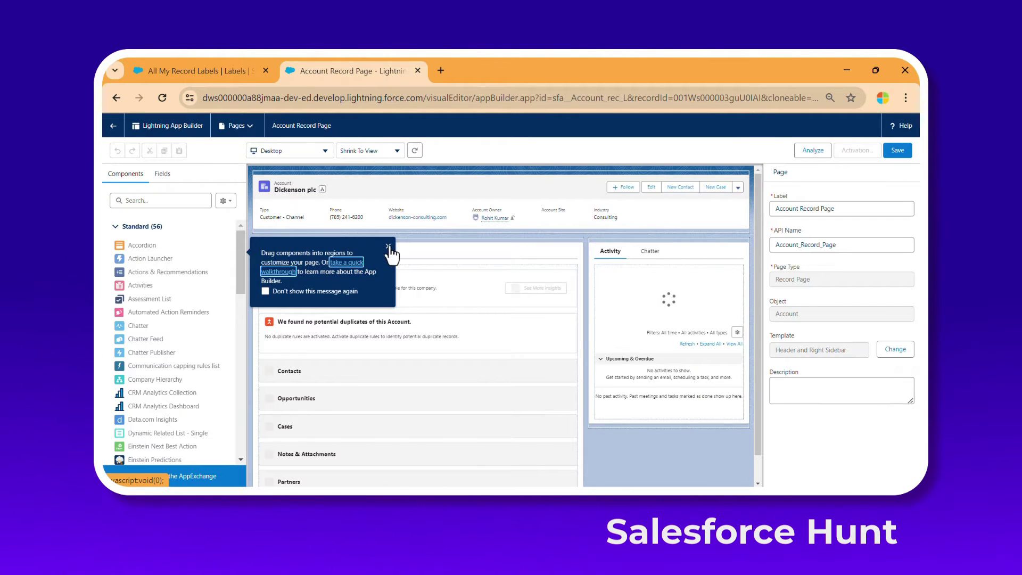
left_click(393, 253)
Place the My Labels component in the right sidebar above Activity and save the page.
left_click(145, 201)
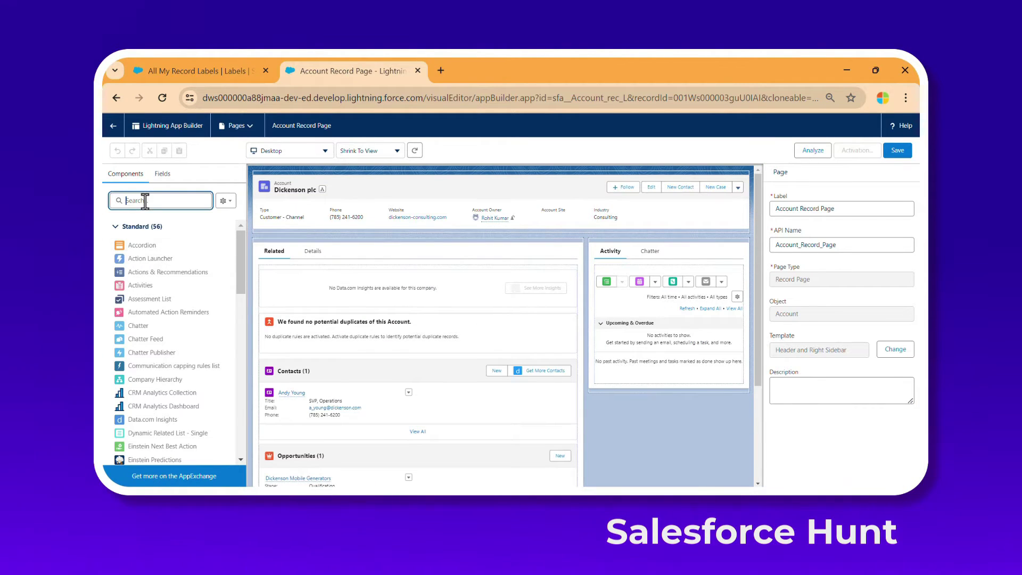
type("labe")
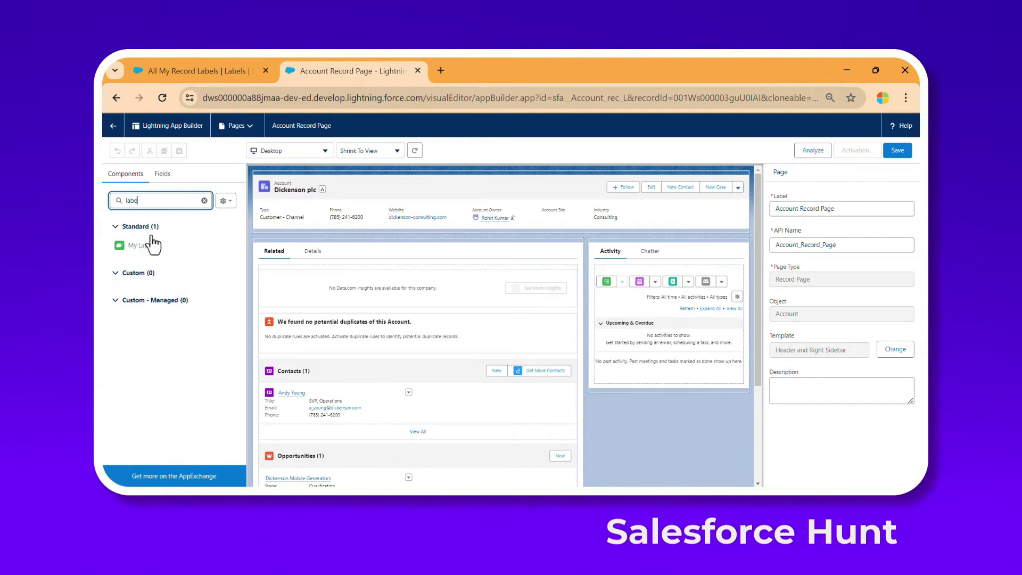
left_click_drag(153, 245, 599, 244)
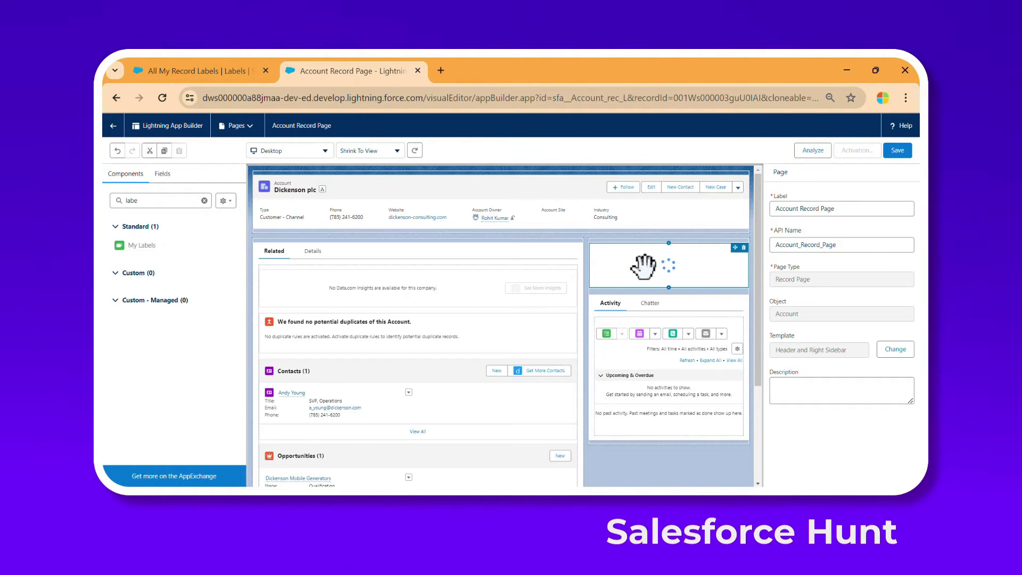
left_click(899, 151)
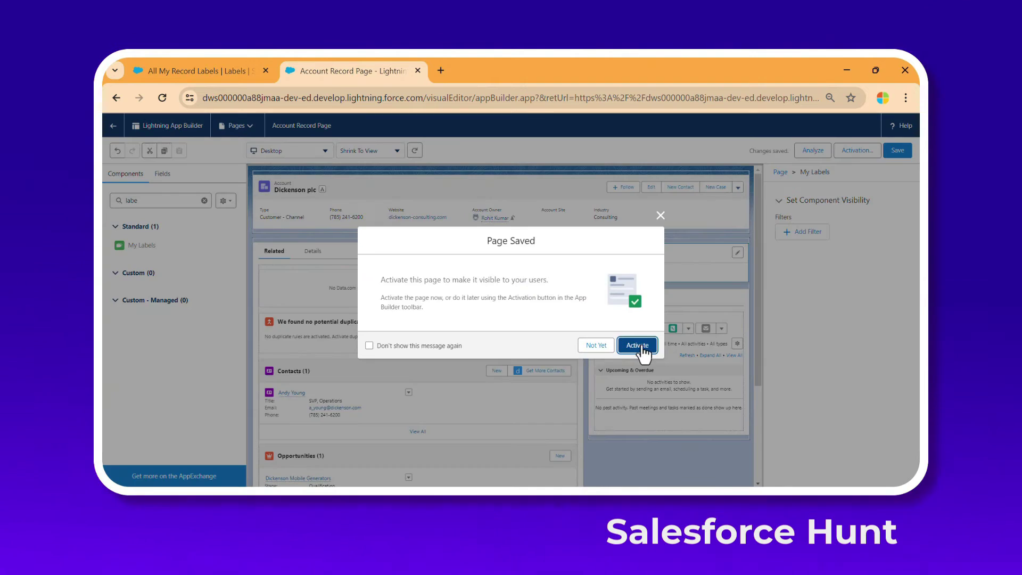
Activate the page as the desktop org default and return to the record.
left_click(643, 347)
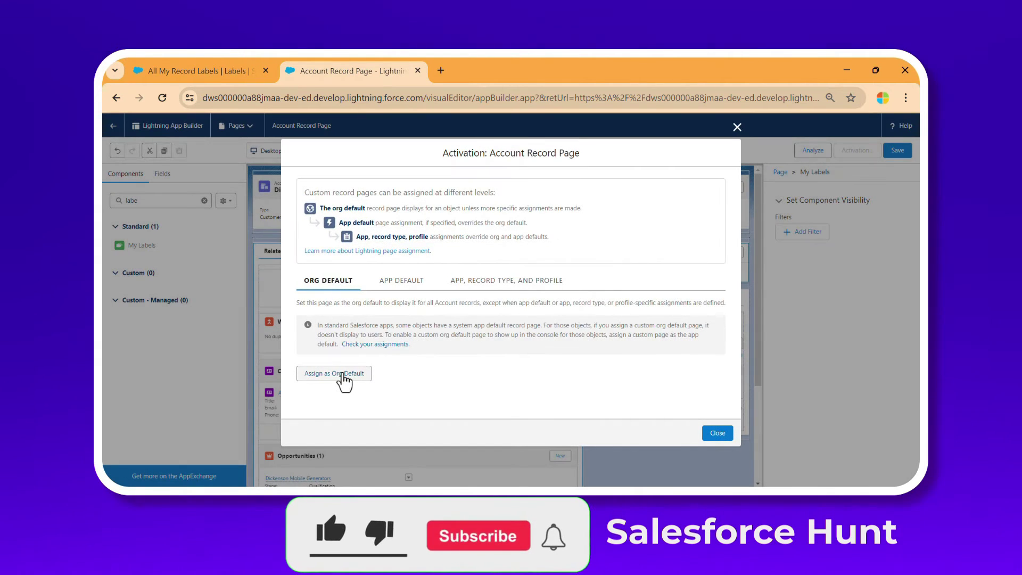
left_click(344, 376)
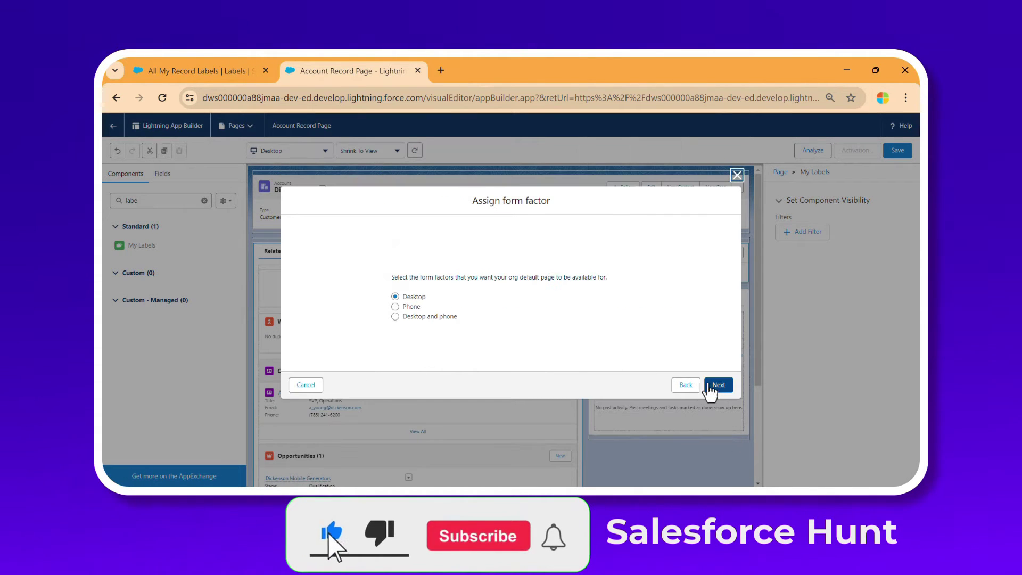
left_click(716, 385)
left_click(710, 360)
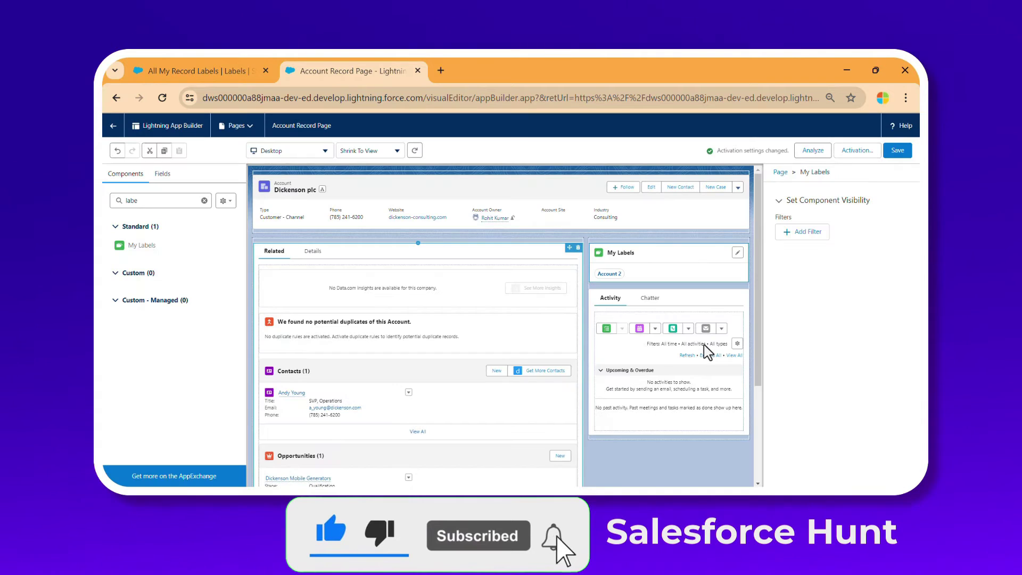
left_click(113, 126)
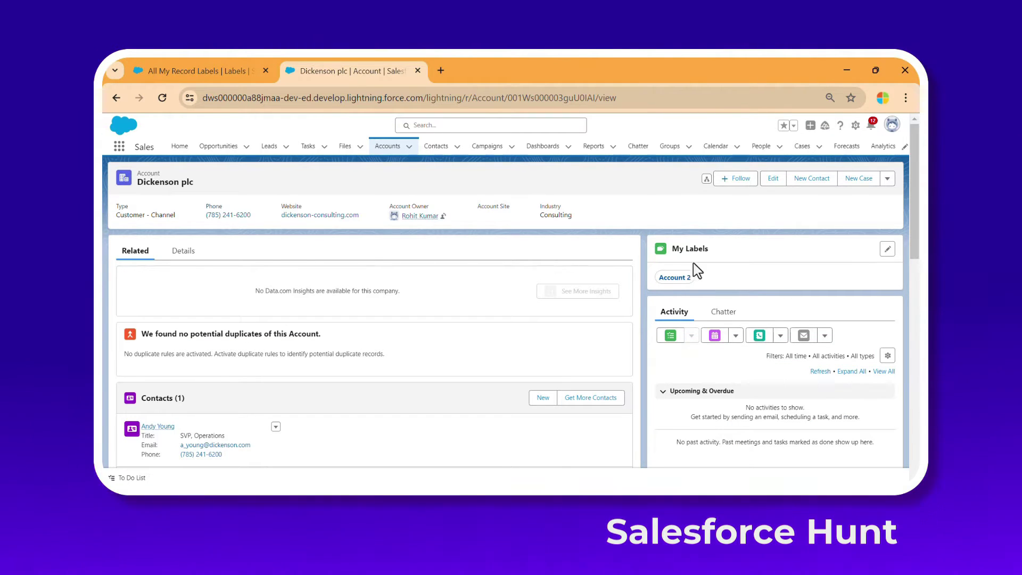
Open Burlington Textiles Corp of America from the Account 1 label's Record Assignments.
mouse_move(419, 219)
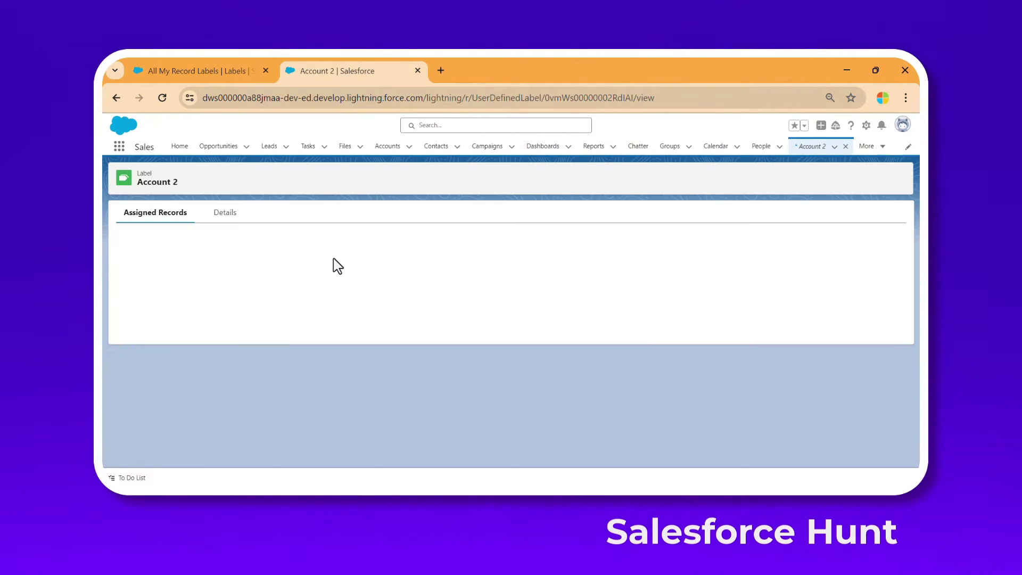
mouse_move(172, 296)
left_click(173, 295)
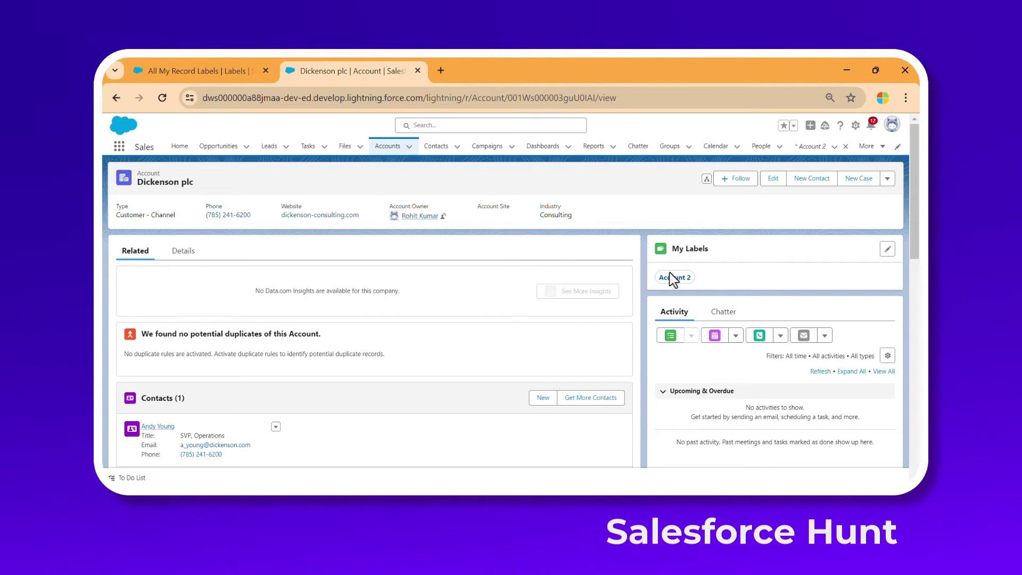
left_click(209, 81)
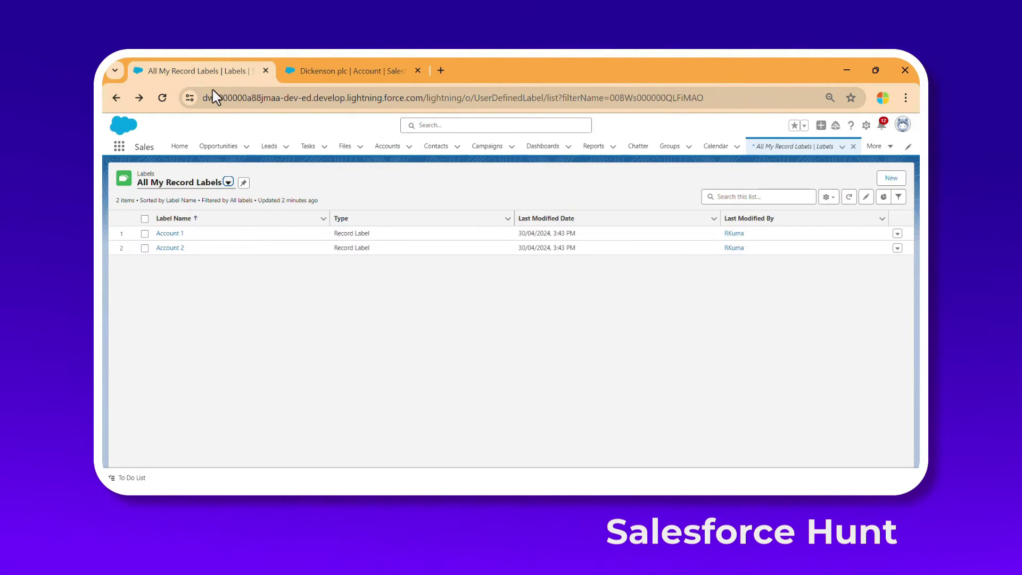
left_click(169, 248)
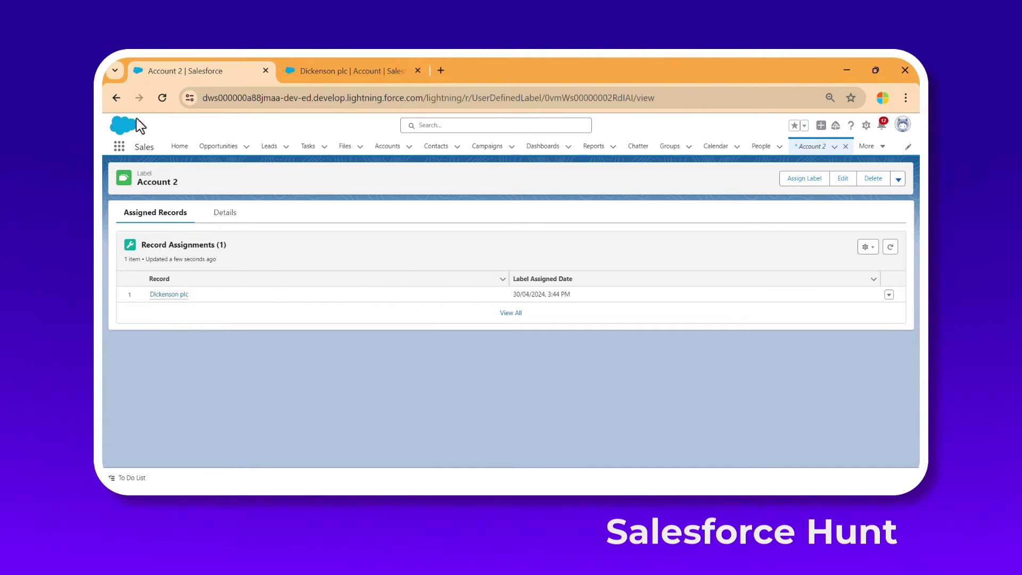
left_click(118, 98)
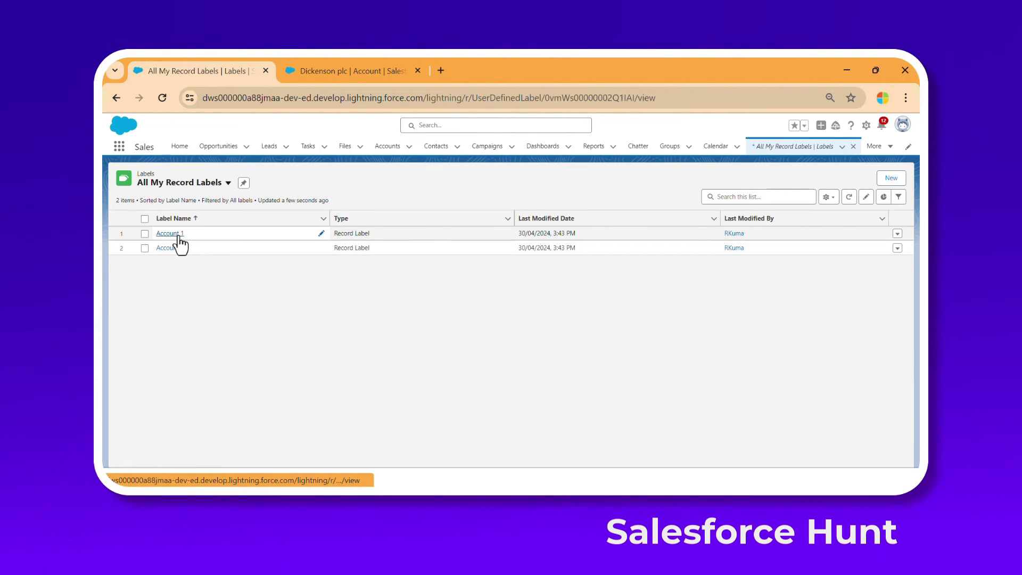
left_click(177, 236)
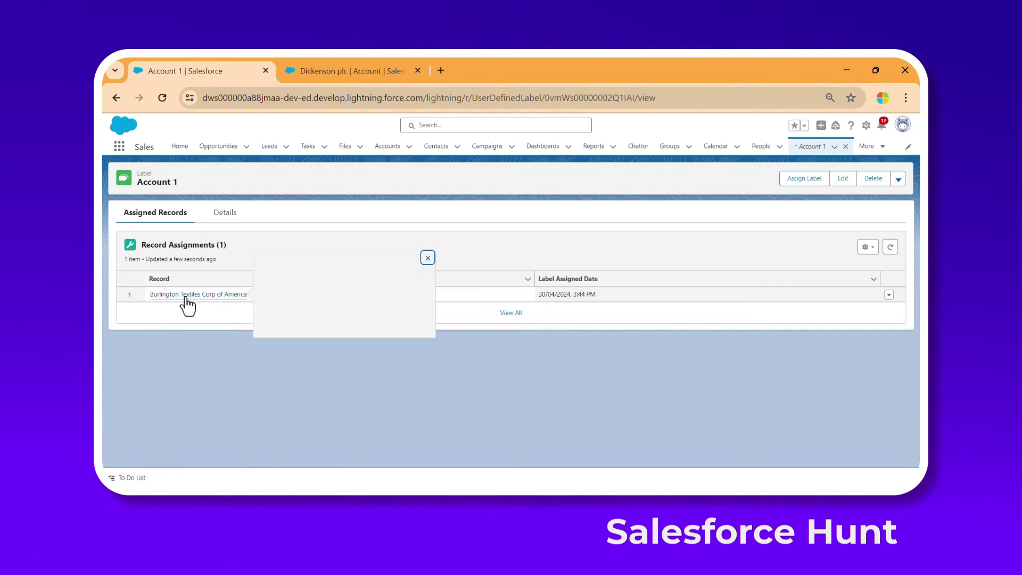
left_click(185, 296)
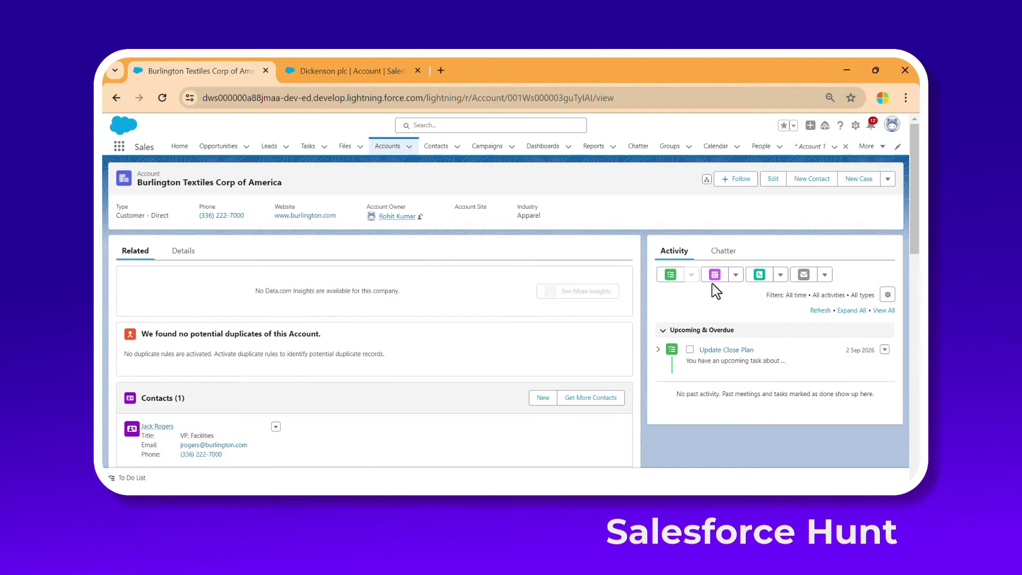
Edit the account record page, add My Labels to the right sidebar, and save.
left_click(855, 125)
left_click(851, 155)
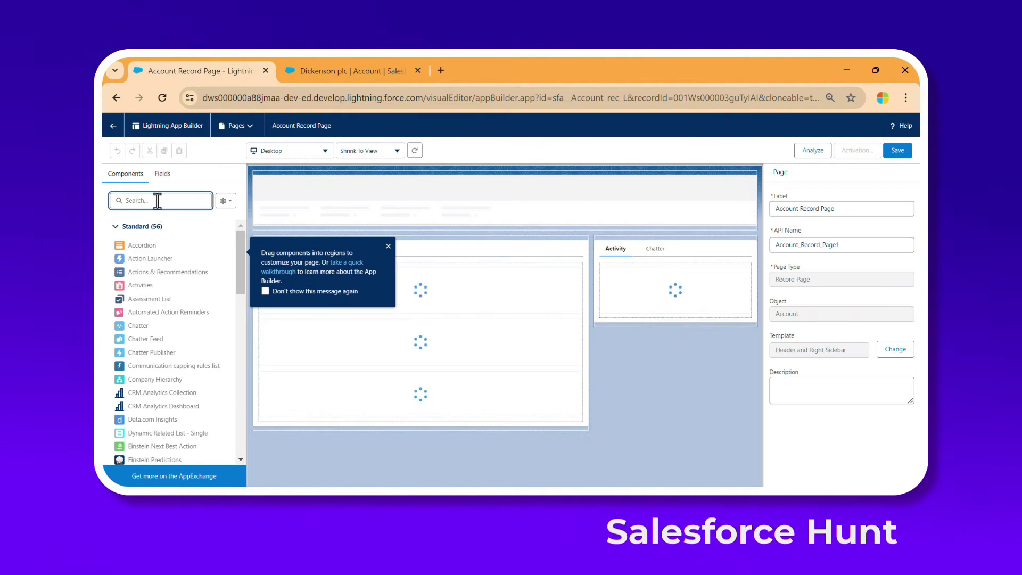
type("lab")
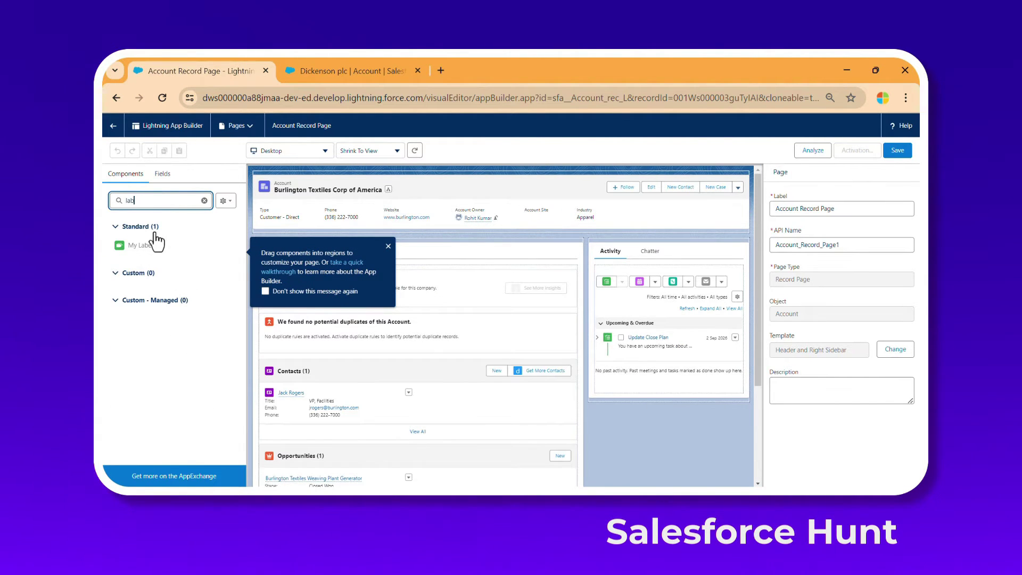
left_click_drag(154, 250, 611, 246)
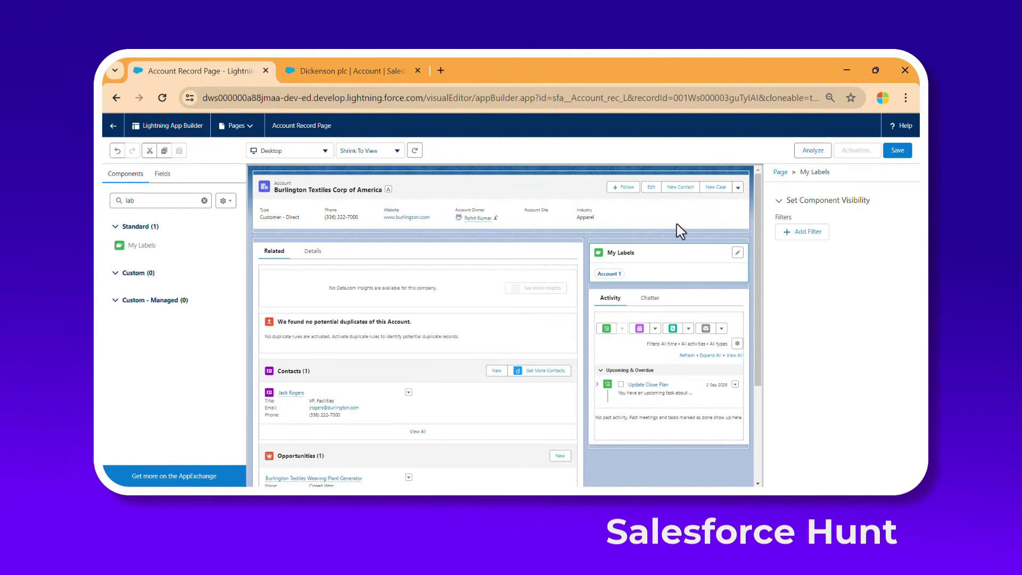
left_click(908, 153)
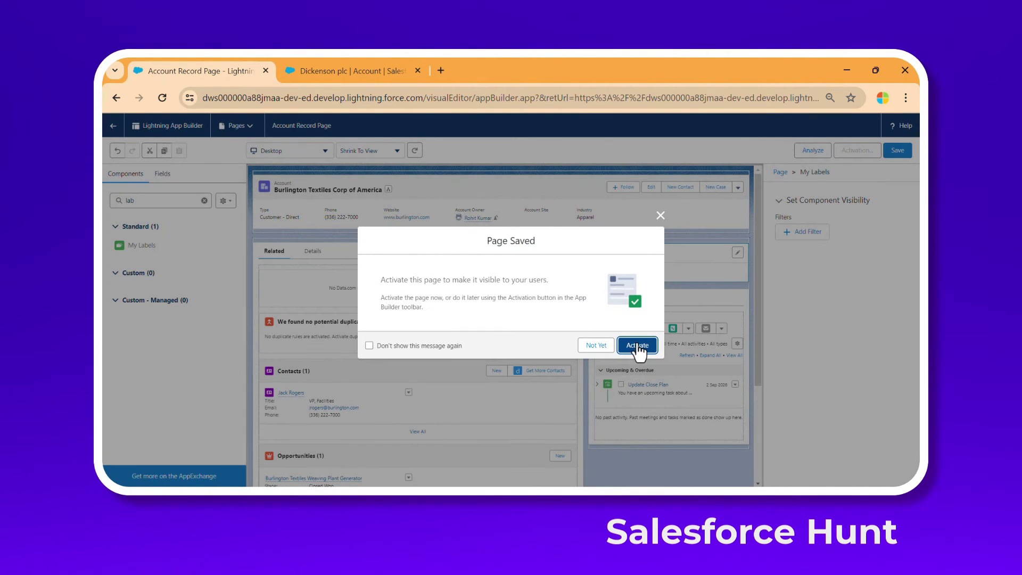
Activate the page as the desktop org default, then open the Account 1 label from the record.
left_click(641, 348)
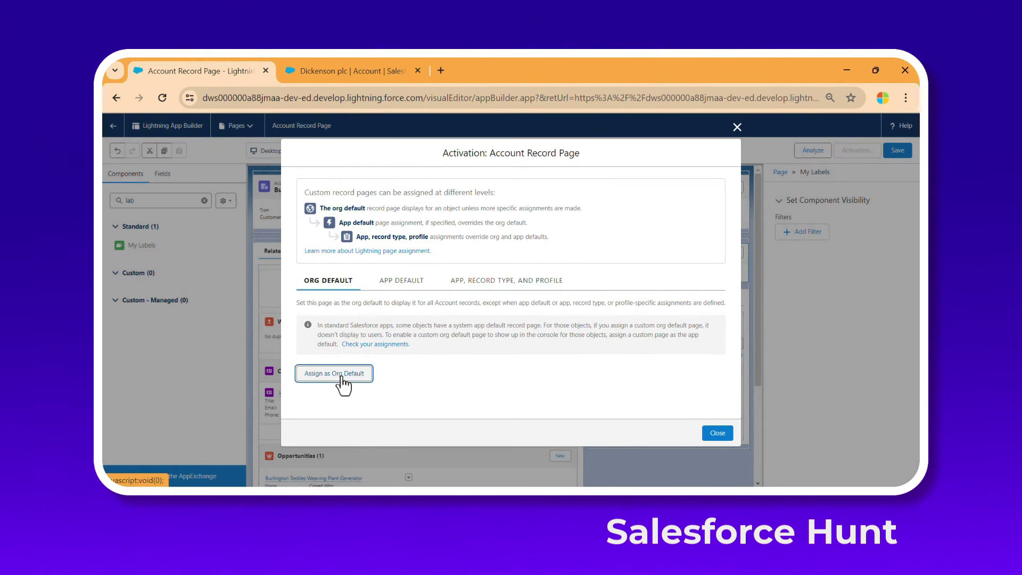
left_click(340, 375)
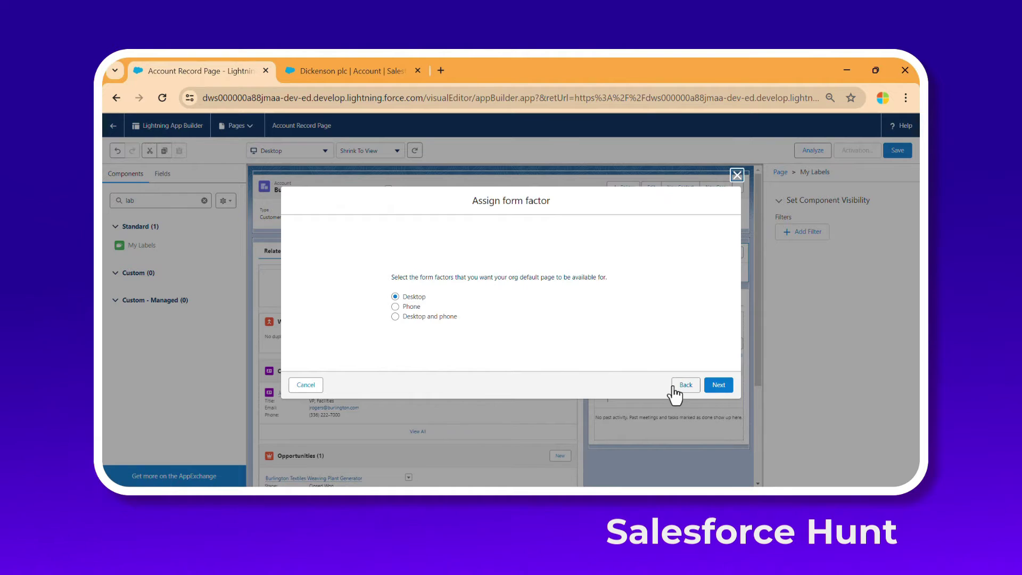
left_click(715, 389)
left_click(718, 361)
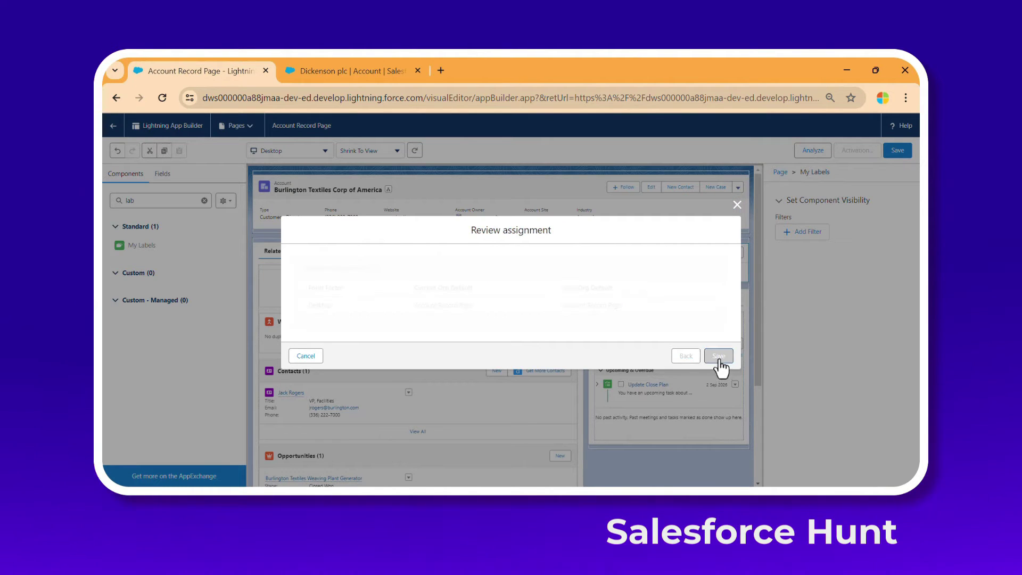
left_click(113, 126)
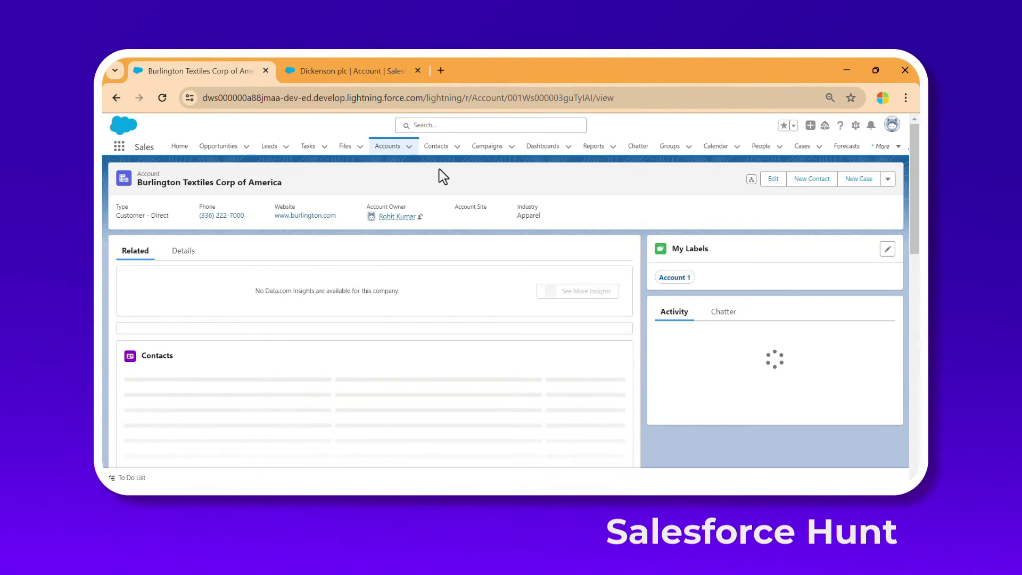
left_click(682, 277)
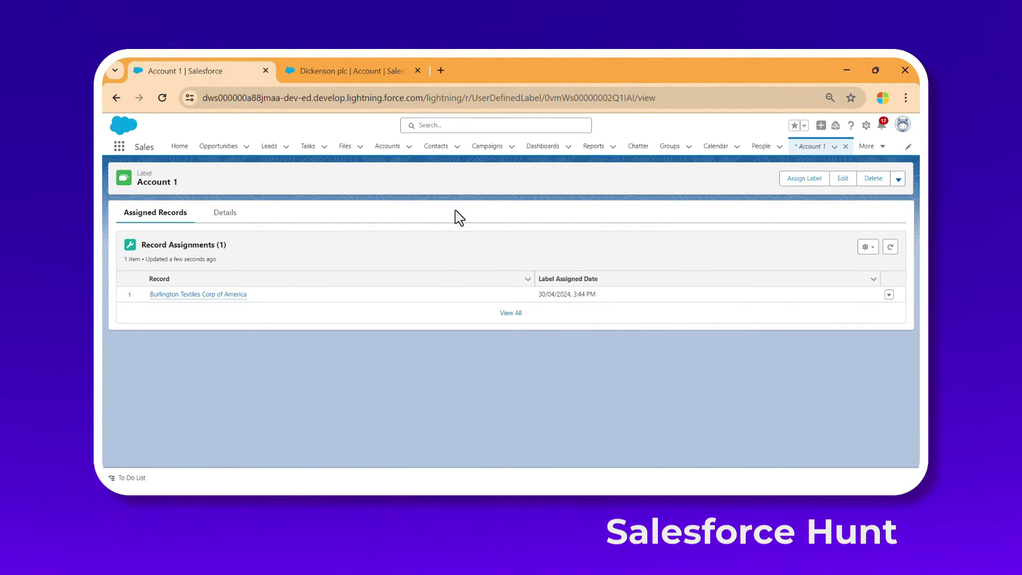
Check that Dickenson plc shows the Account 2 label, then go back to the Accounts list.
left_click(341, 79)
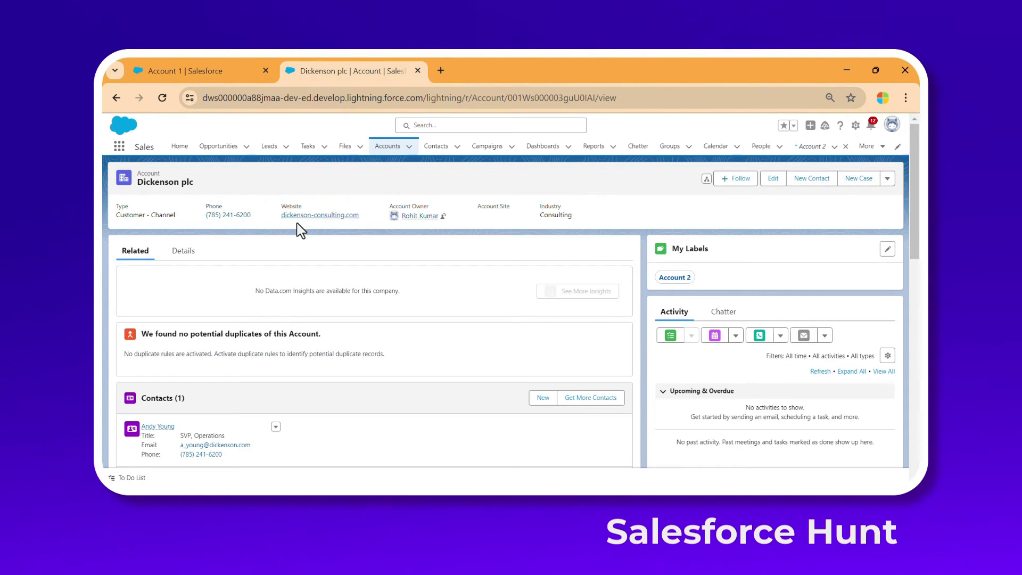
left_click(386, 148)
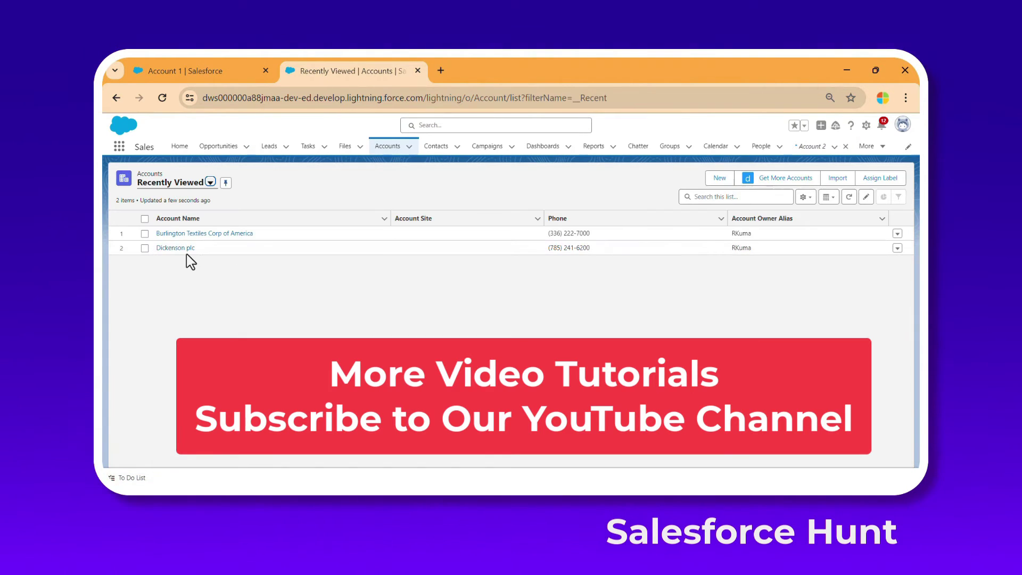
Switch the accounts list to All Accounts and open the GenePoint account.
left_click(194, 187)
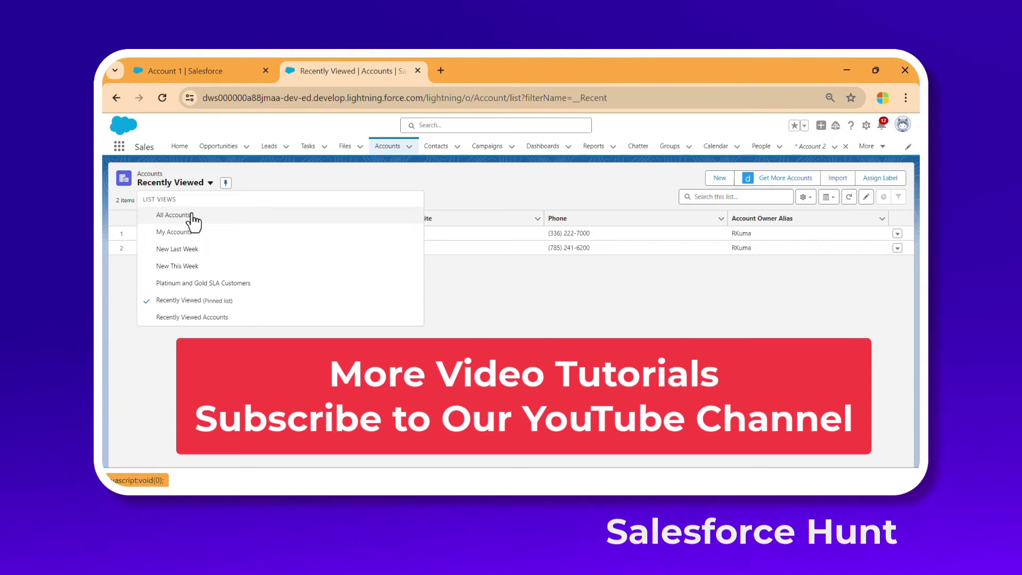
left_click(192, 217)
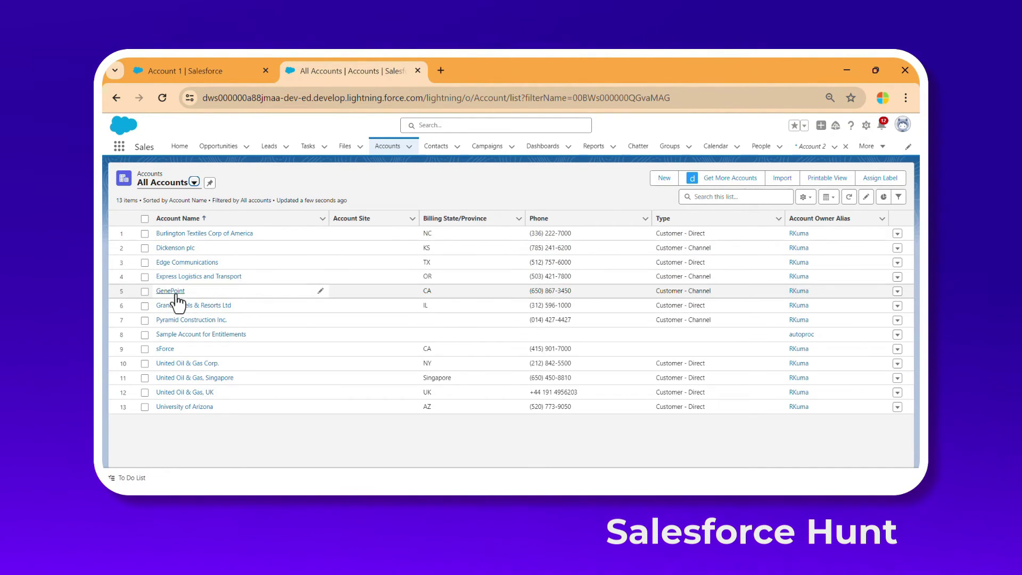
left_click(174, 291)
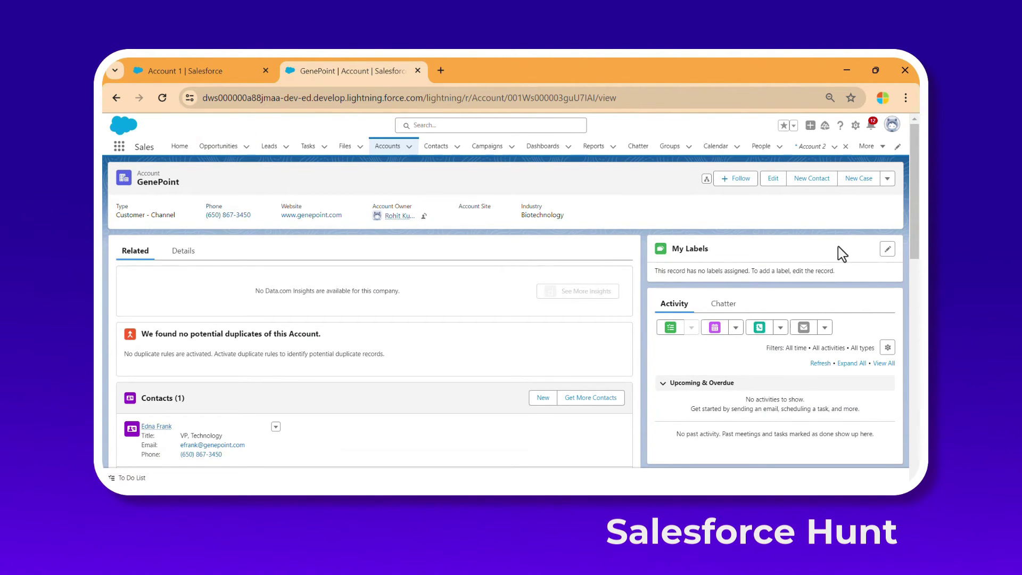
Add the Account 1 and Account 2 labels in GenePoint's My Labels and save.
left_click(886, 251)
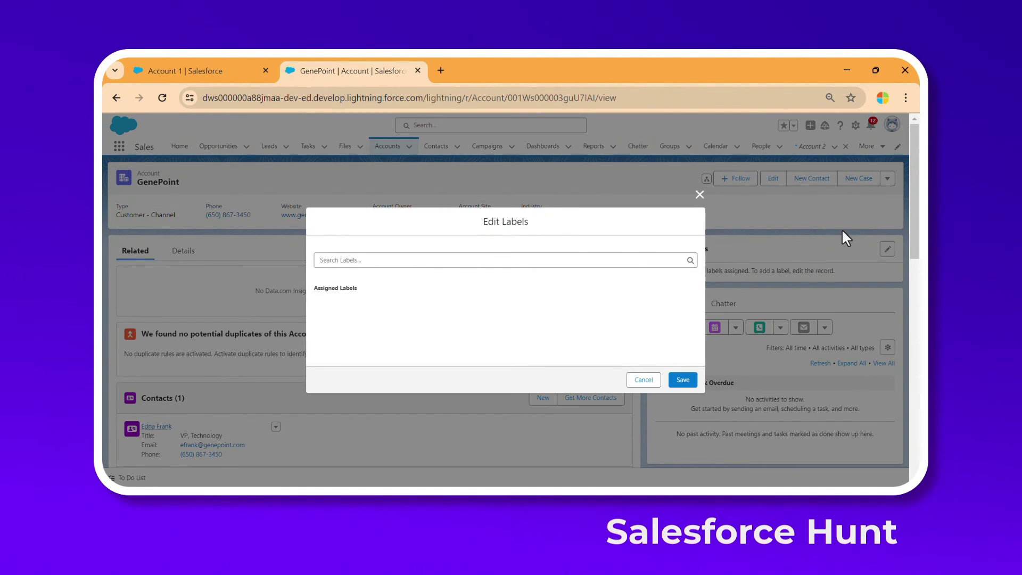
left_click(350, 261)
type("Acc")
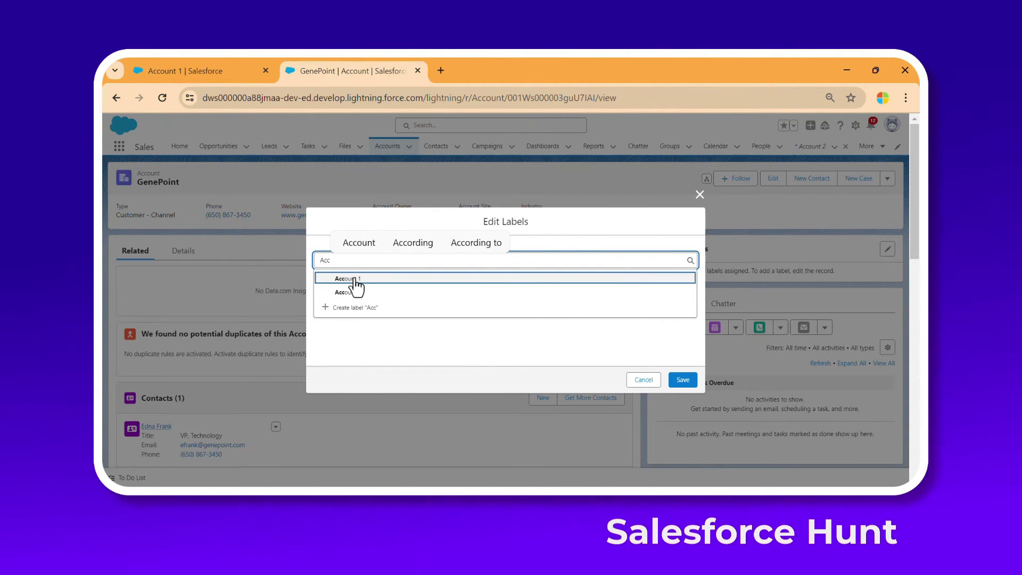
left_click(356, 278)
type("acc")
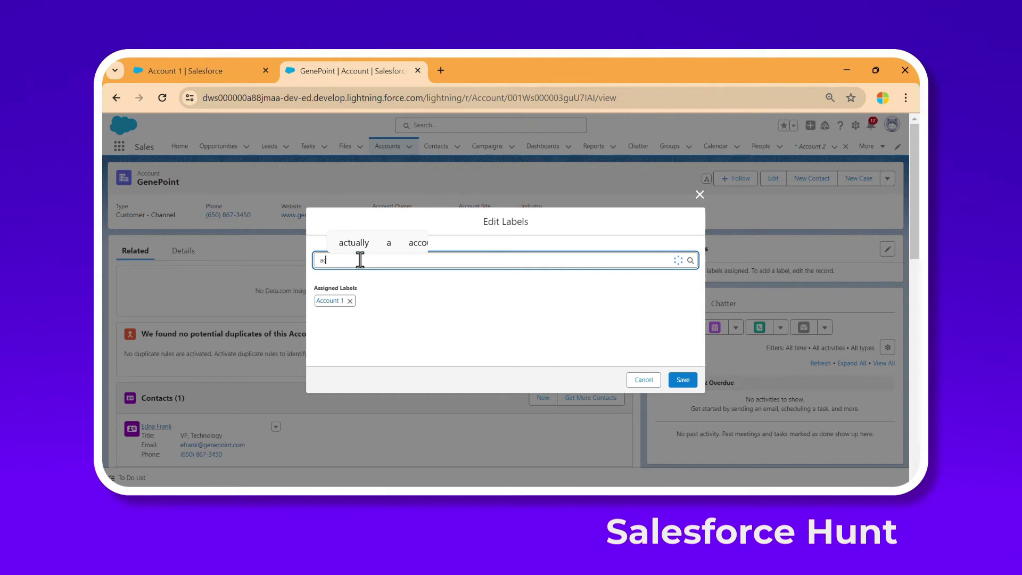
left_click(360, 290)
left_click(682, 380)
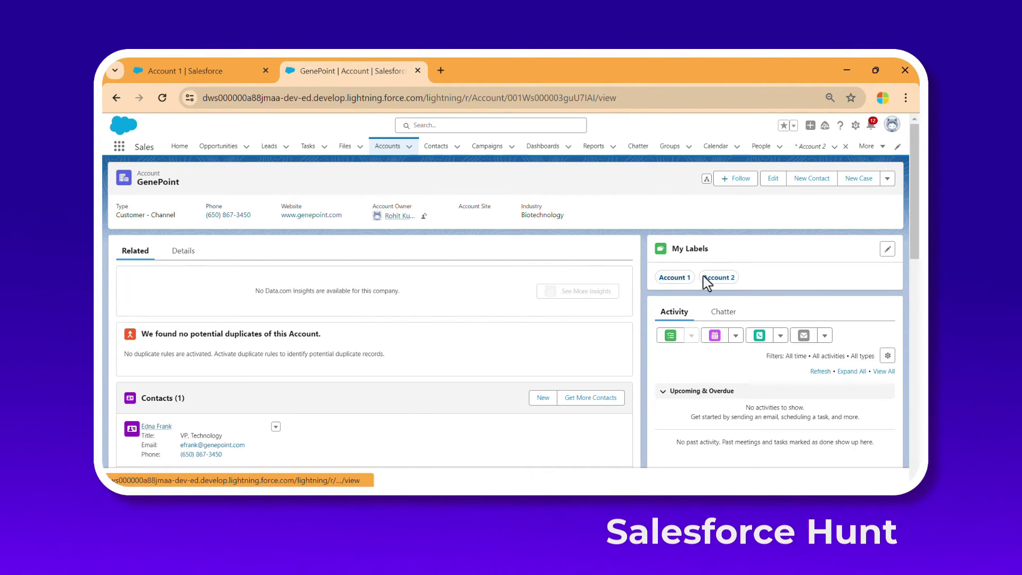
Open the Account 1 label record from the All My Record Labels list.
left_click(223, 75)
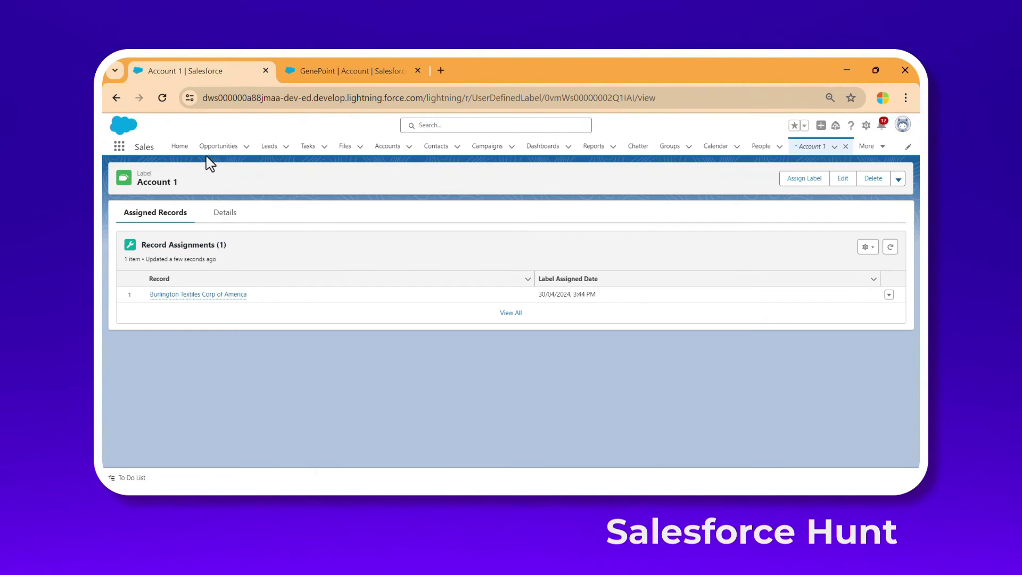
left_click(835, 147)
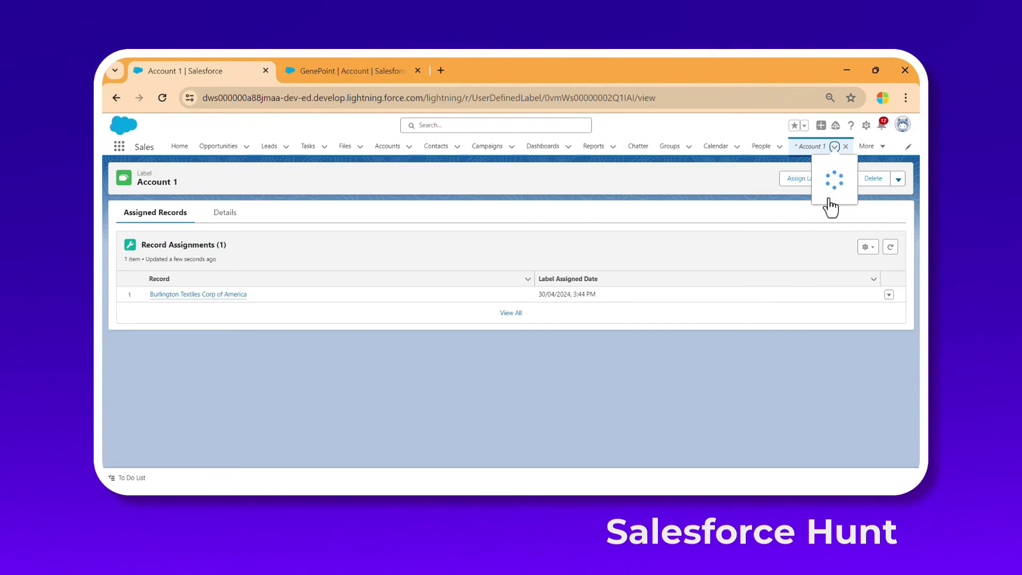
left_click(828, 258)
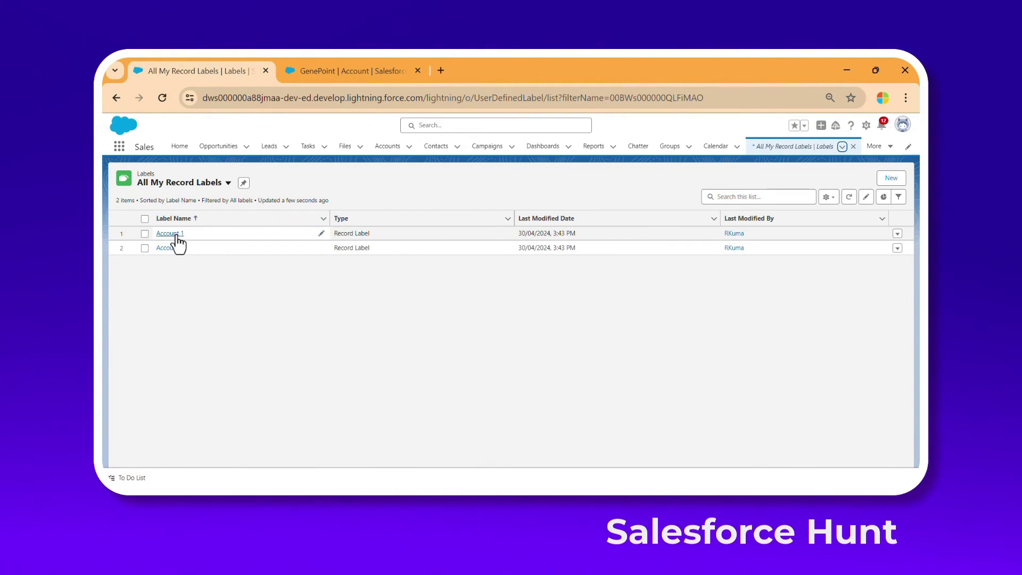
left_click(175, 233)
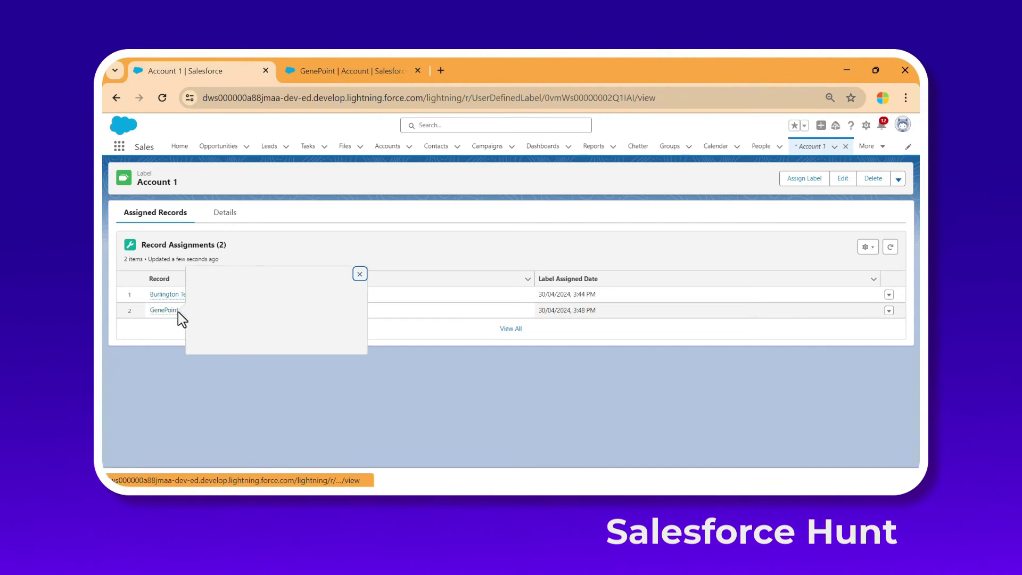
Open the Account 2 label record, then its assigned GenePoint account.
left_click(116, 98)
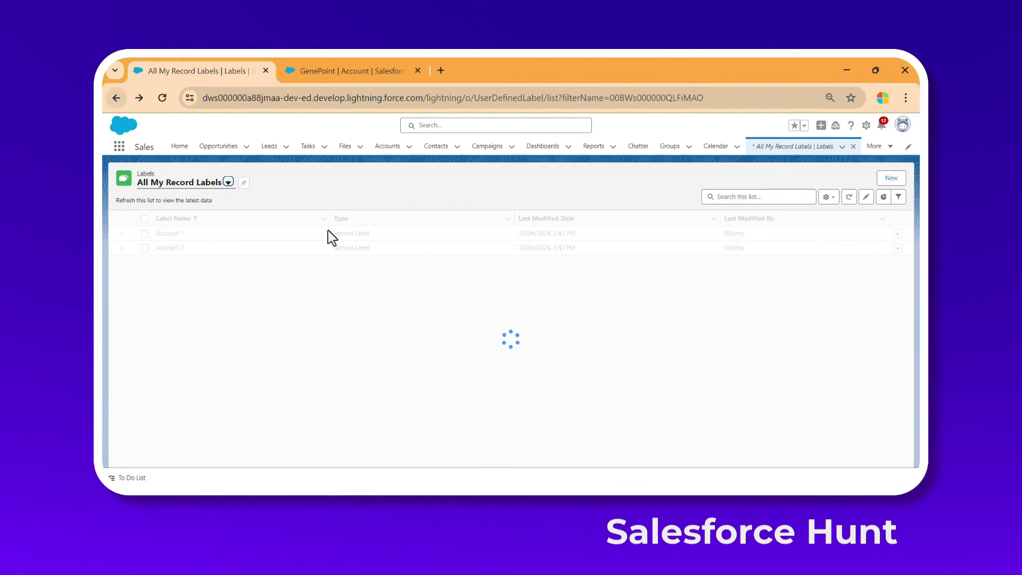
left_click(170, 249)
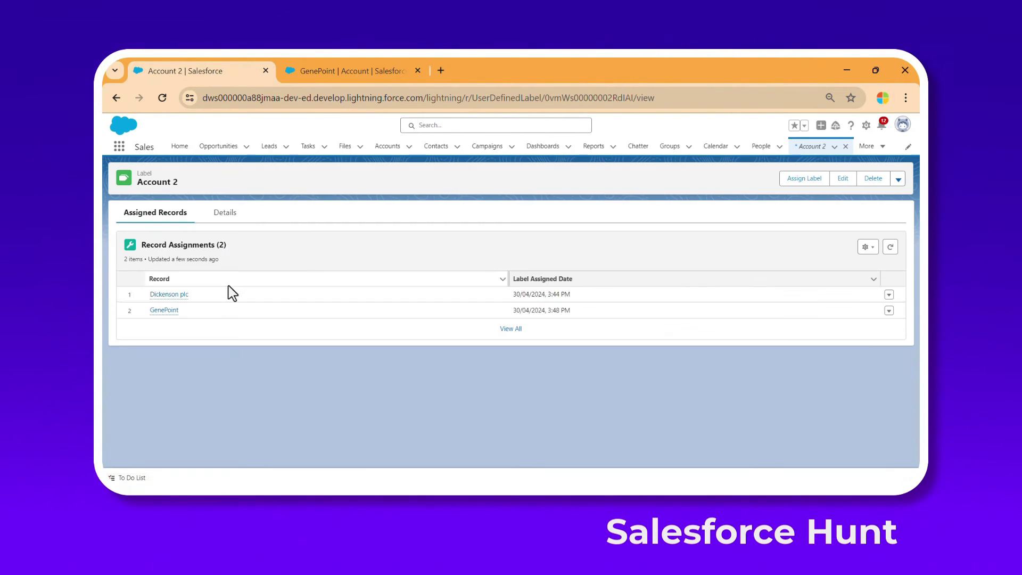
mouse_move(160, 313)
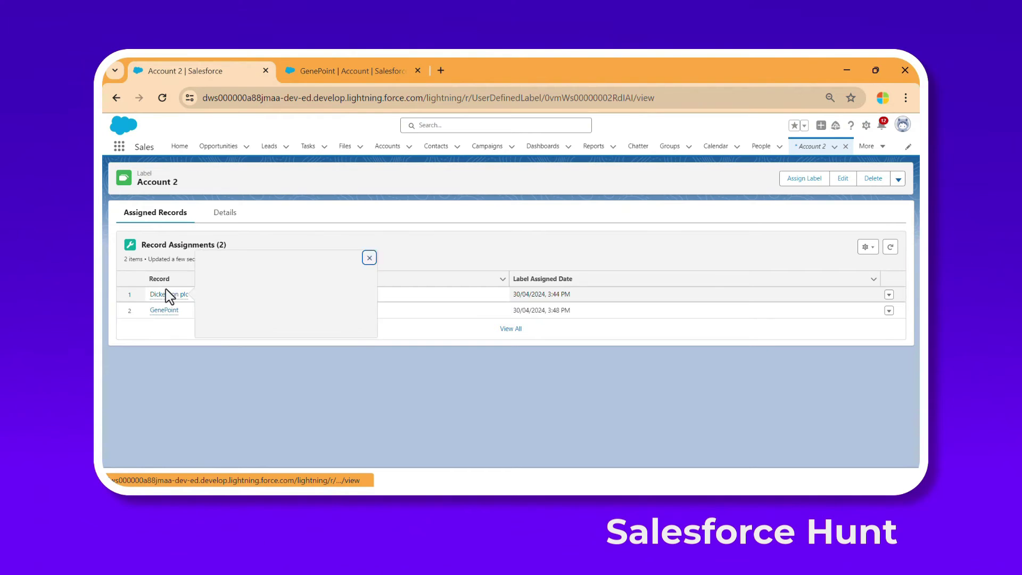
left_click(164, 311)
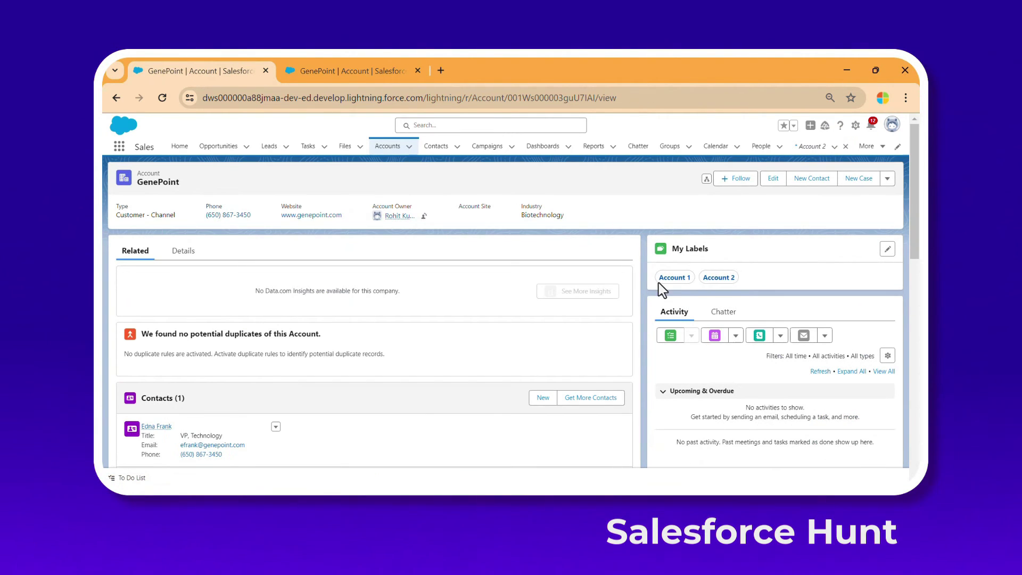
left_click(680, 277)
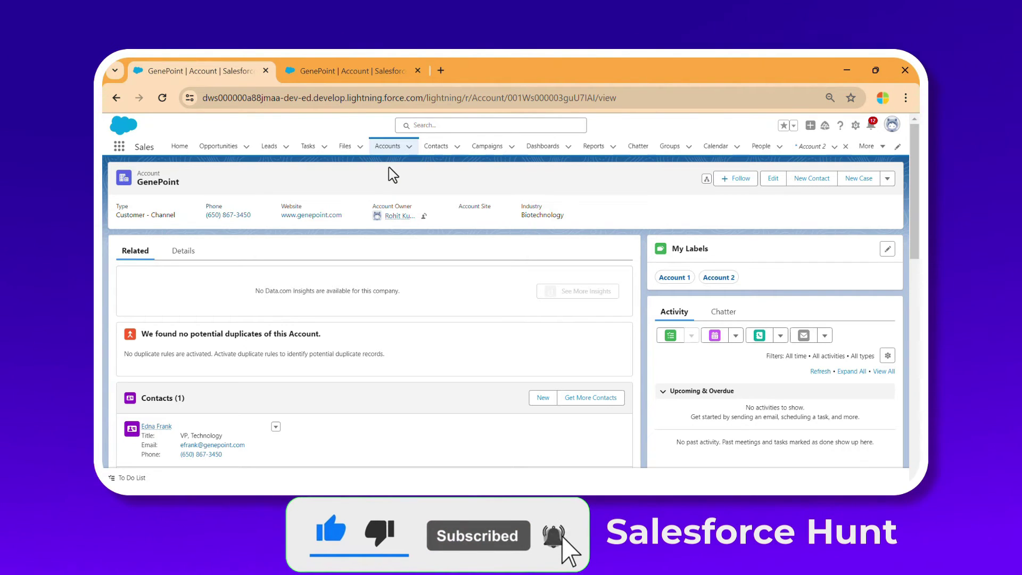
left_click(328, 72)
left_click(855, 125)
From Setup's Object Manager, start a new Custom Object definition.
left_click(820, 157)
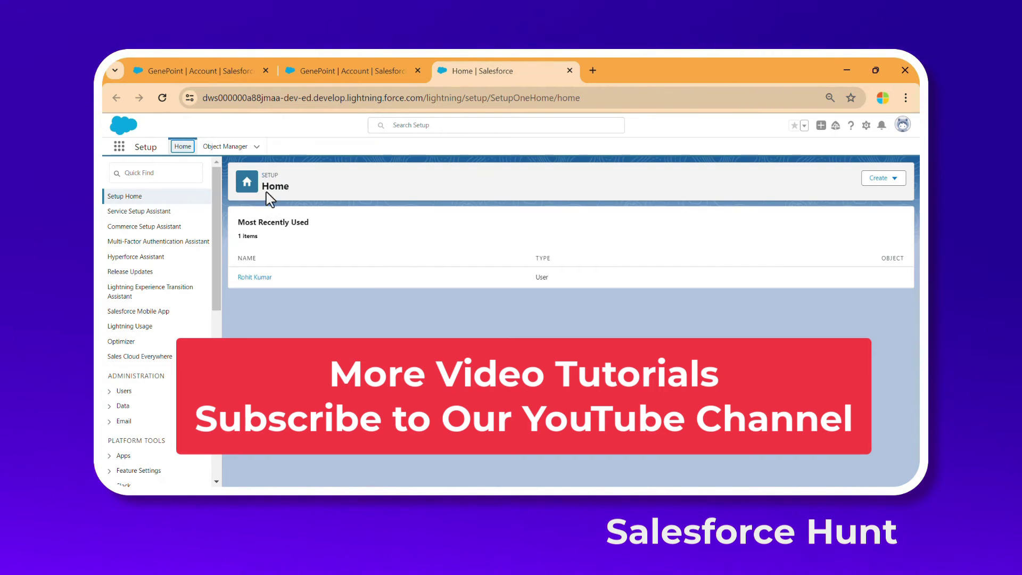
left_click(224, 147)
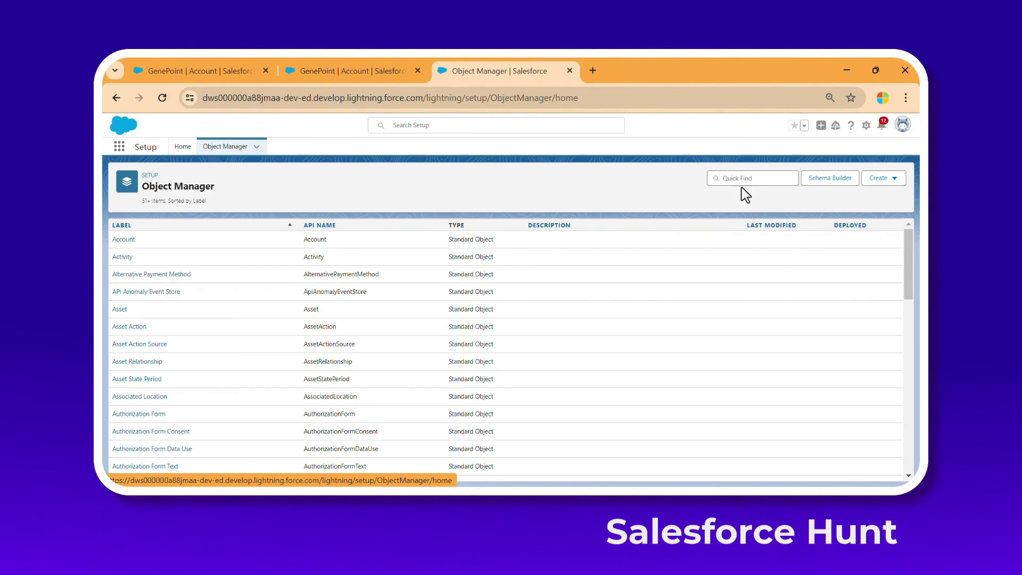
left_click(881, 178)
left_click(834, 206)
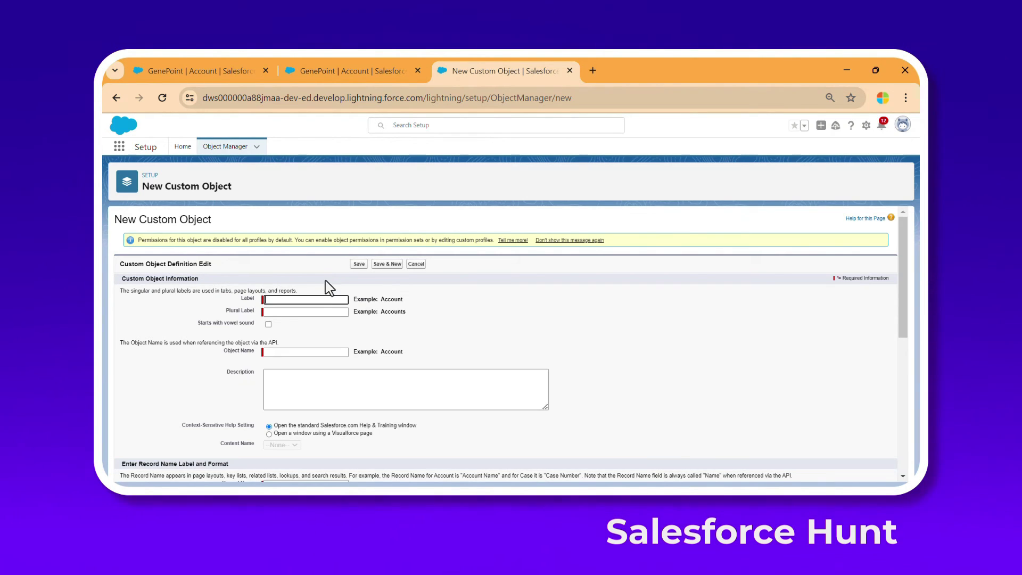
Save a custom object labelled Teacher, plural Teachers, with the tab wizard enabled.
type("Teacher")
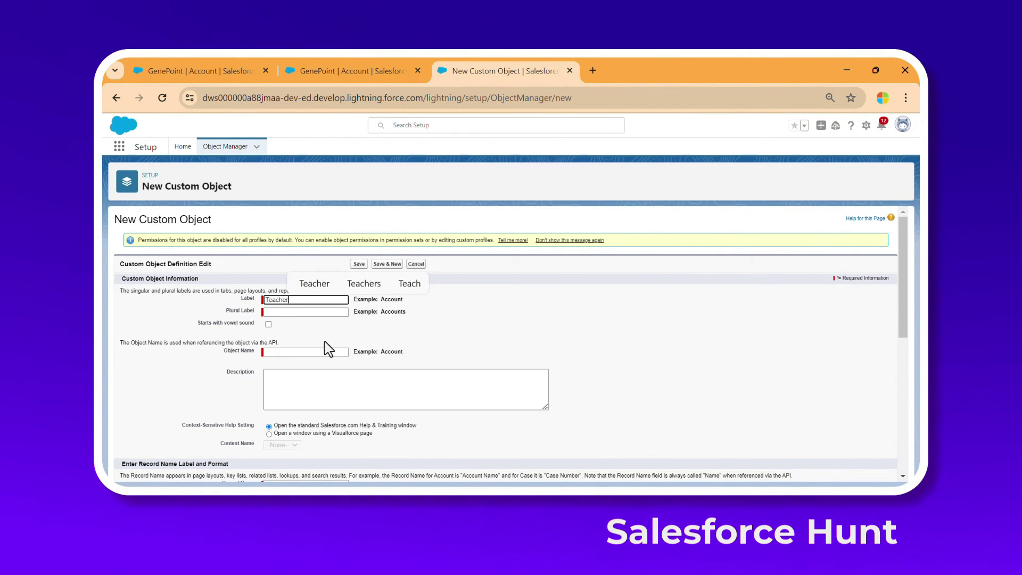
key("Tab")
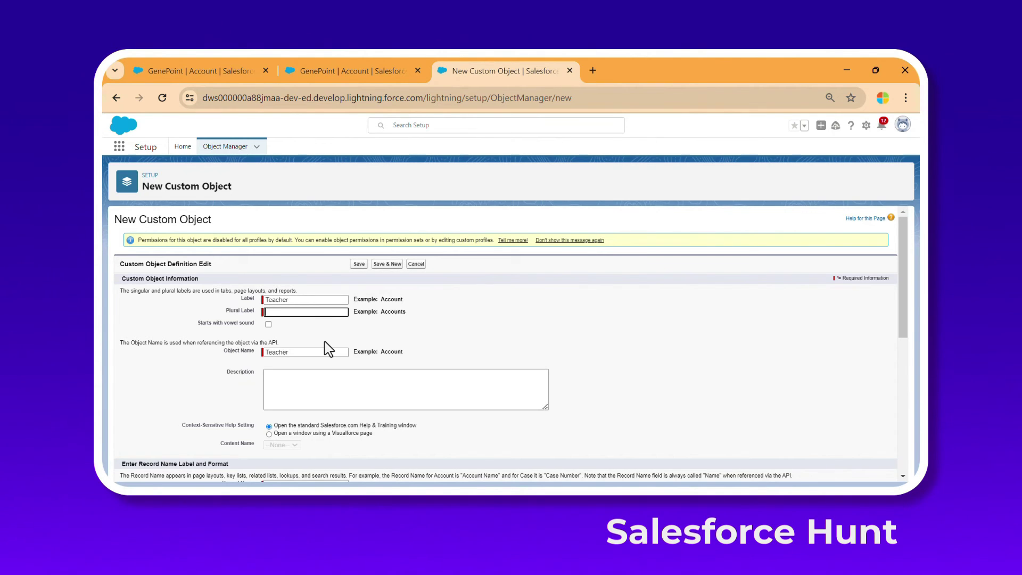
type("Teachers")
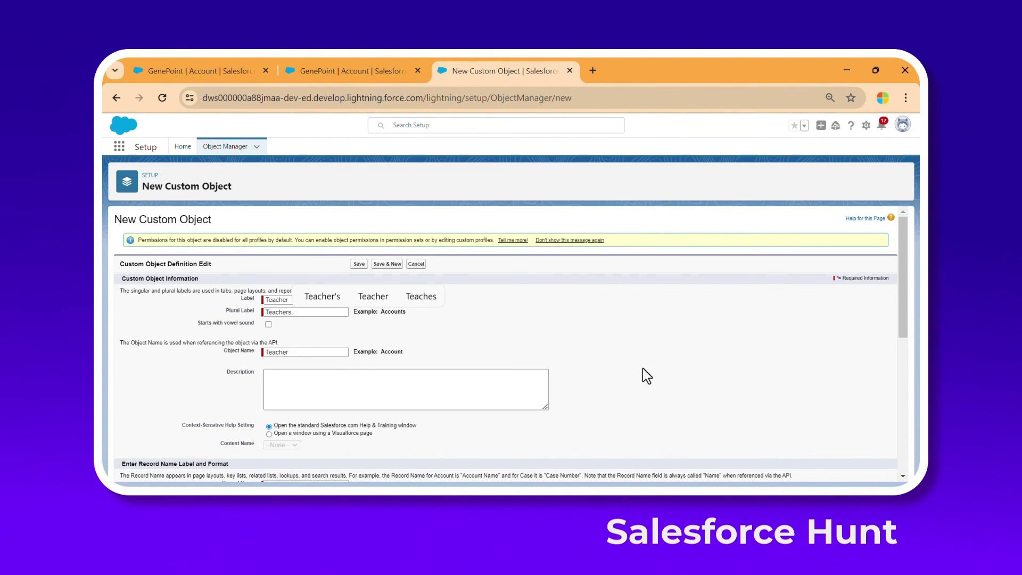
scroll(645, 375, "down", 10)
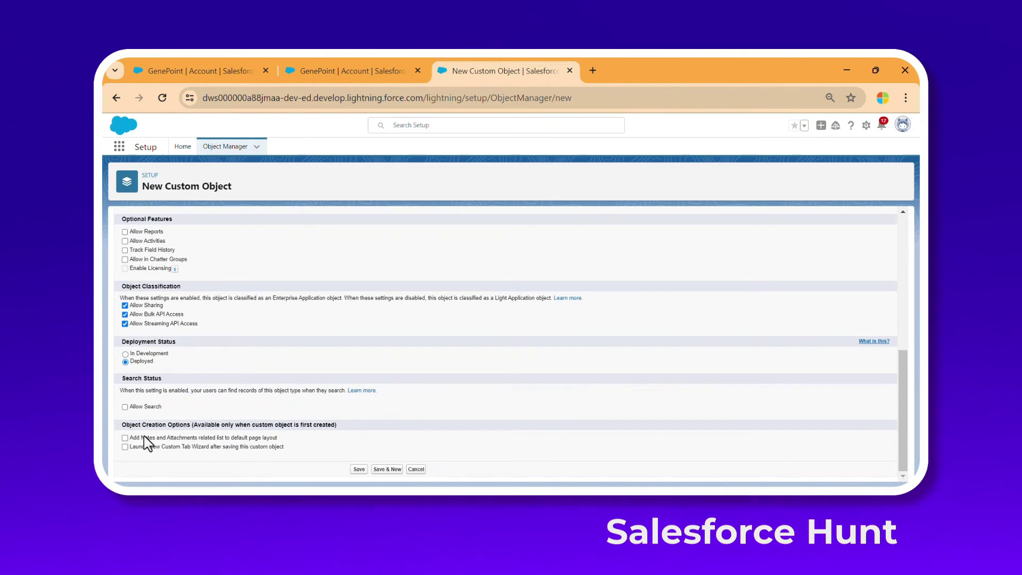
left_click(125, 447)
left_click(359, 469)
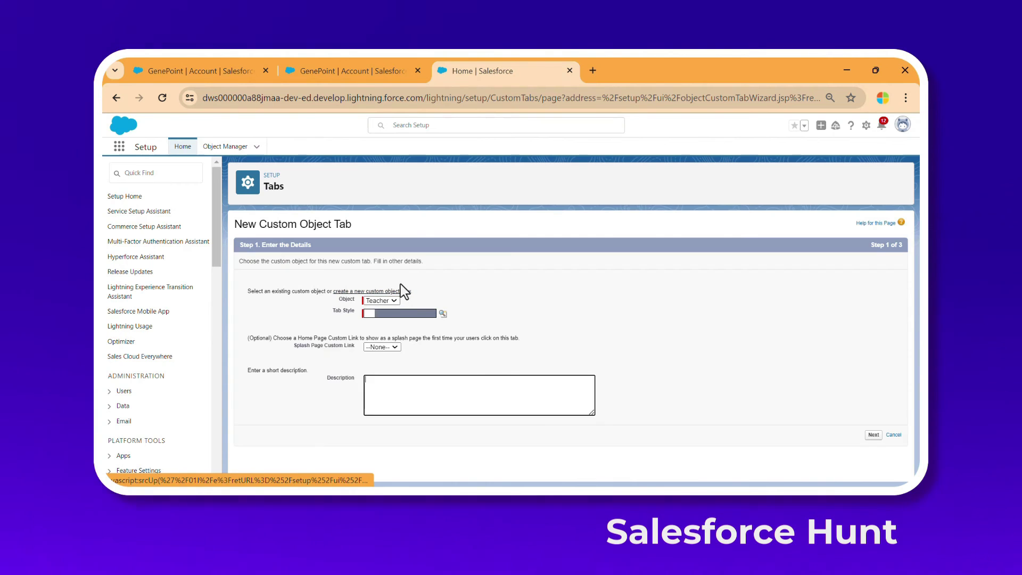
Create the Teacher tab with the Castle style, keeping default visibility and apps.
left_click(443, 319)
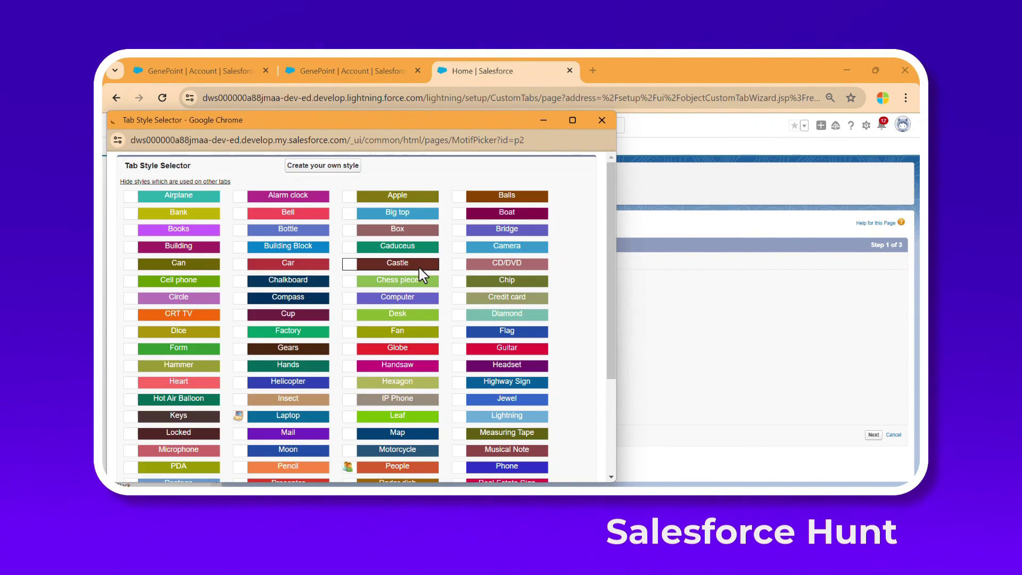
left_click(419, 267)
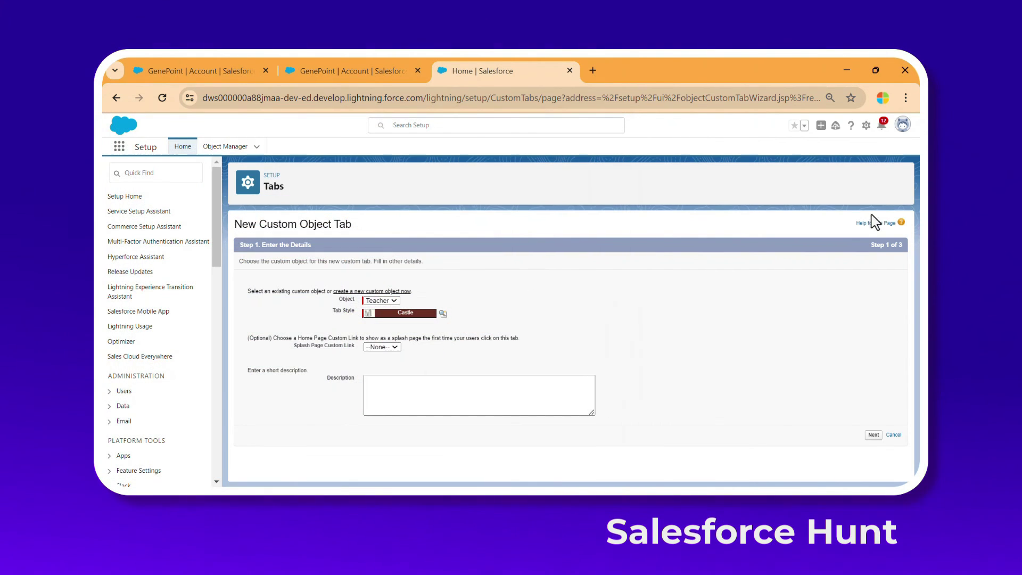
left_click(874, 435)
scroll(861, 333, "down", 10)
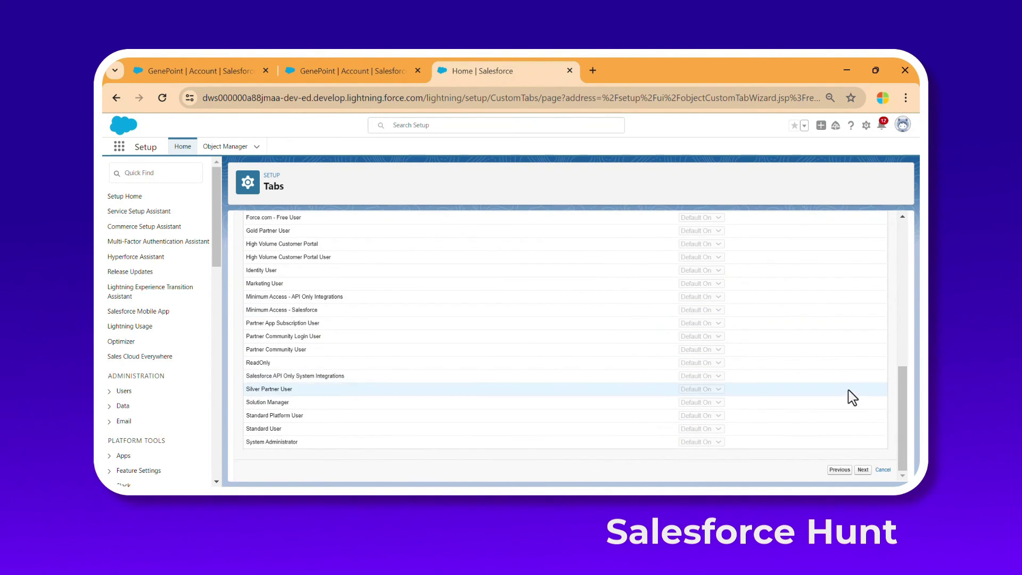
left_click(863, 470)
scroll(849, 335, "down", 5)
left_click(860, 470)
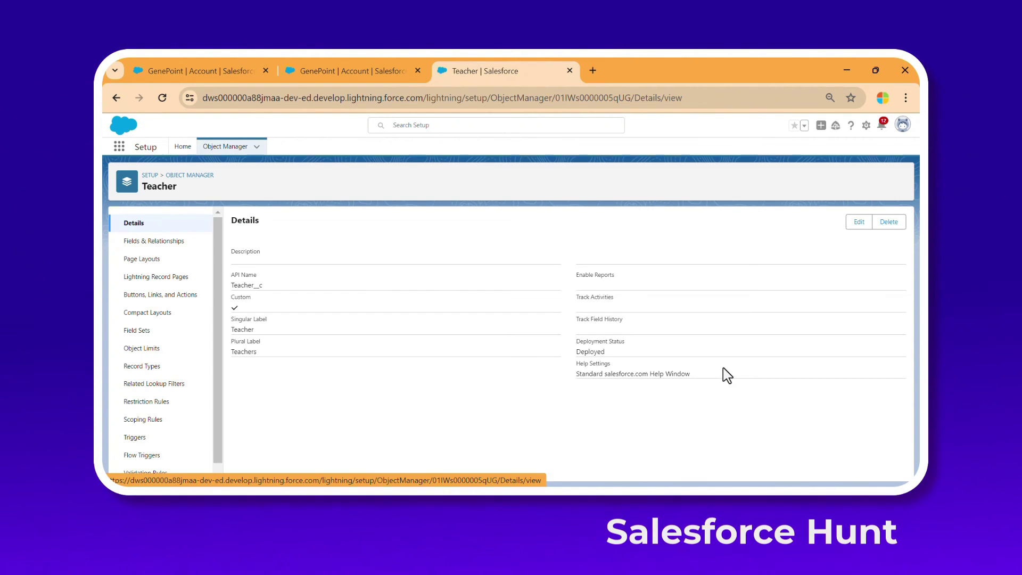
Search 'teacher' in the App Launcher and open the Teachers list.
left_click(119, 148)
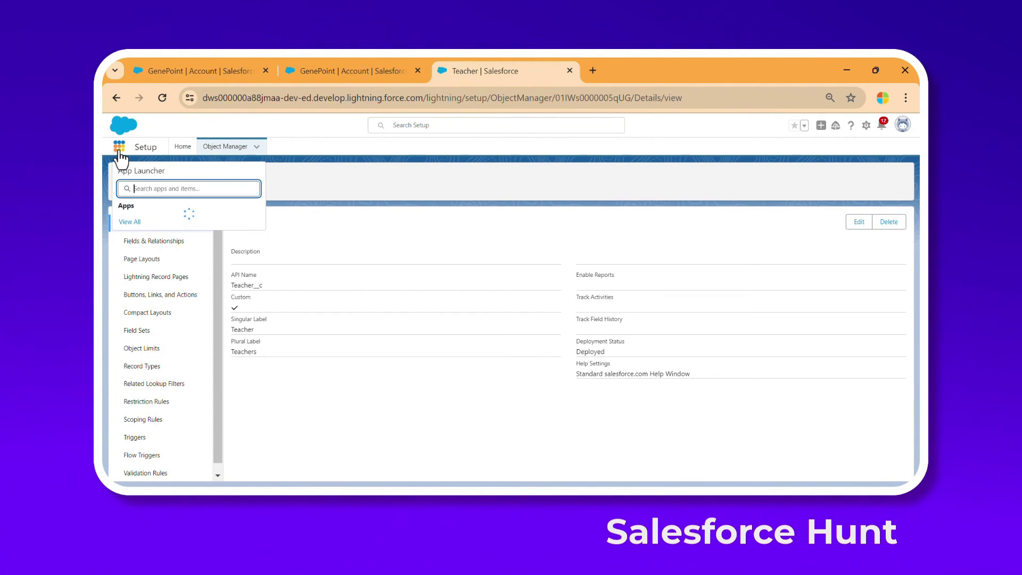
type("teacher")
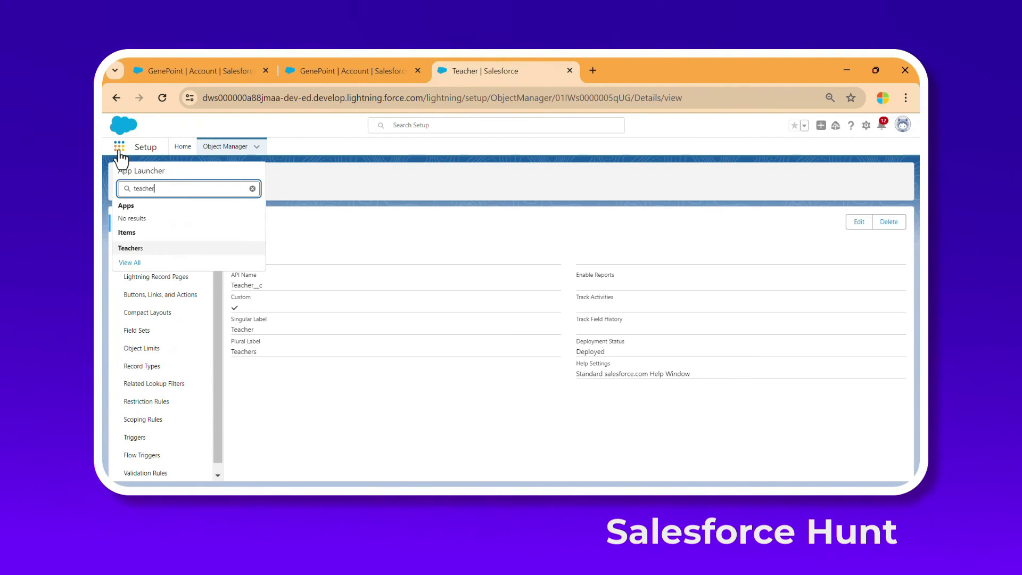
left_click(154, 248)
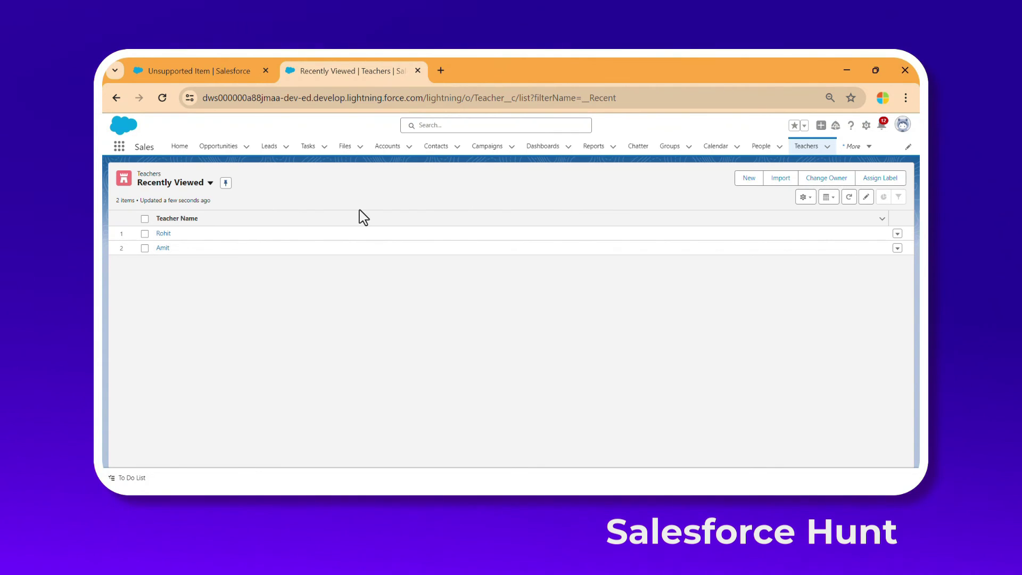
Select both teacher rows and assign them the Account 1 label.
left_click(144, 233)
left_click(145, 248)
left_click(881, 179)
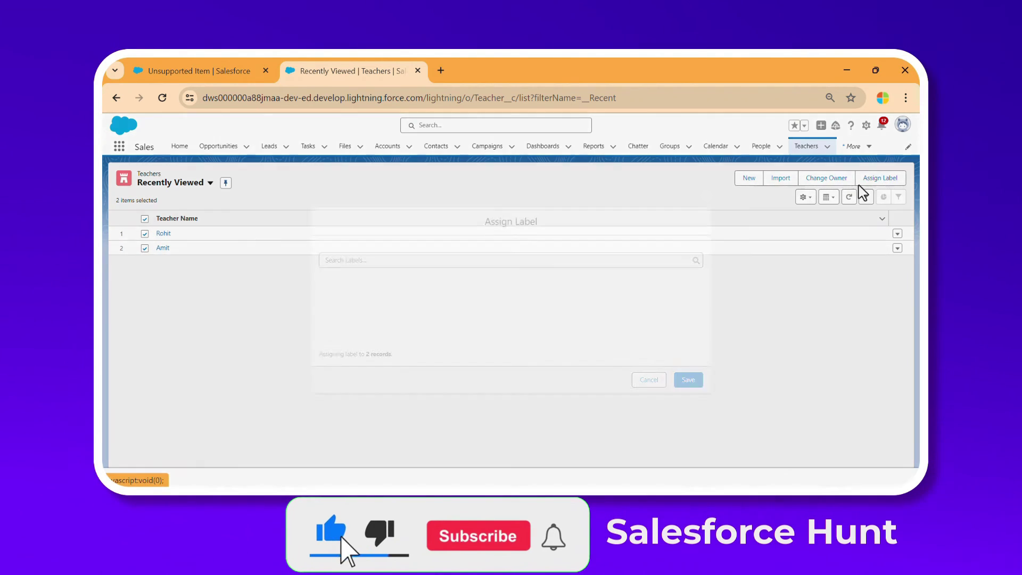
left_click(410, 259)
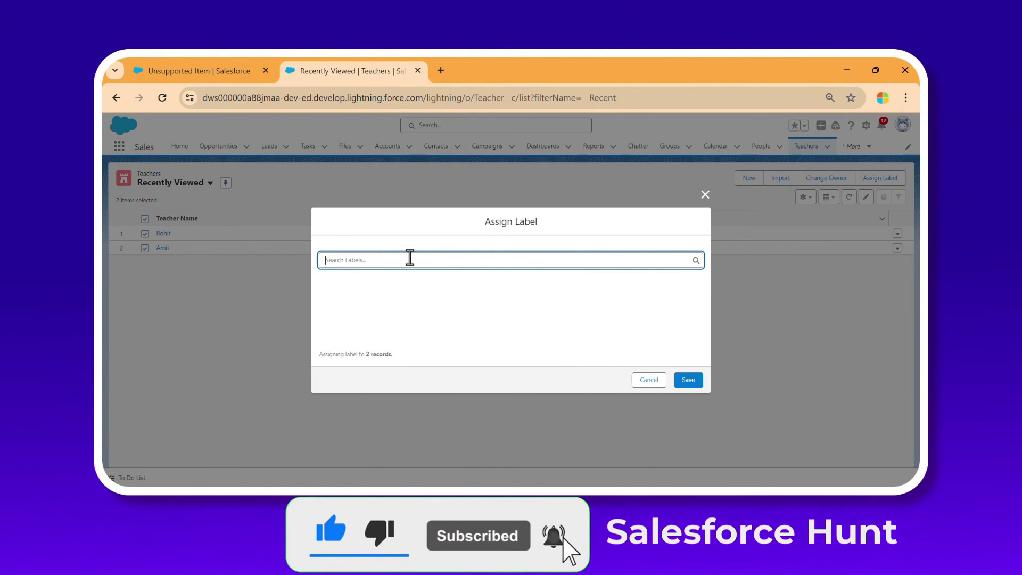
left_click_drag(319, 353, 419, 353)
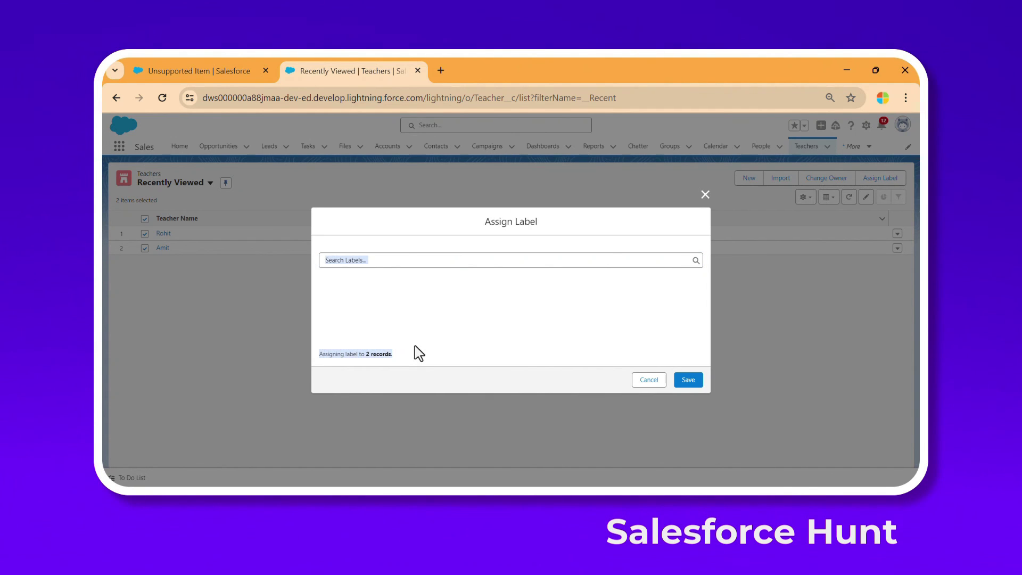
left_click(355, 264)
type("a")
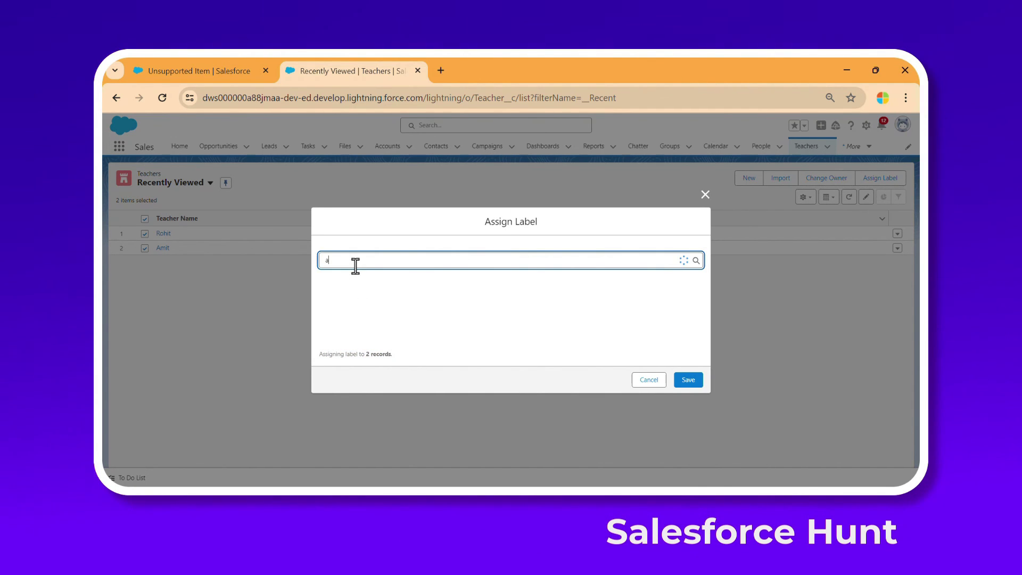
type("cc")
left_click(366, 288)
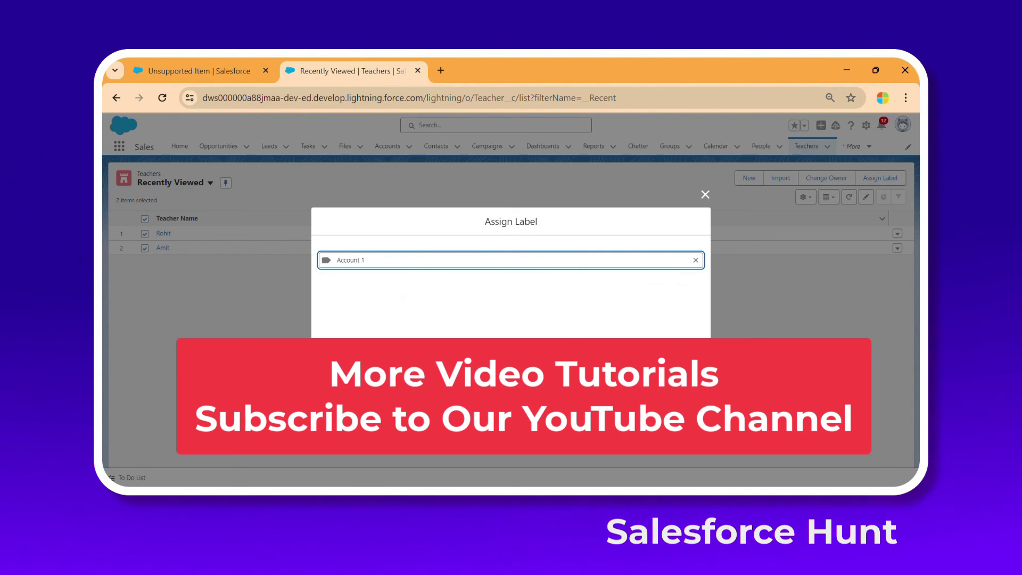
left_click(681, 360)
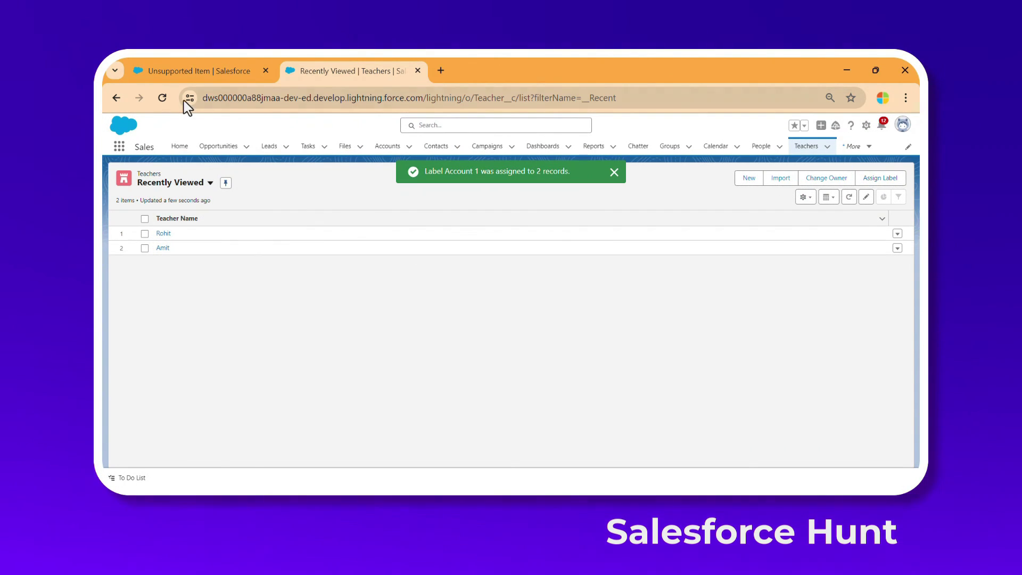
middle_click(177, 75)
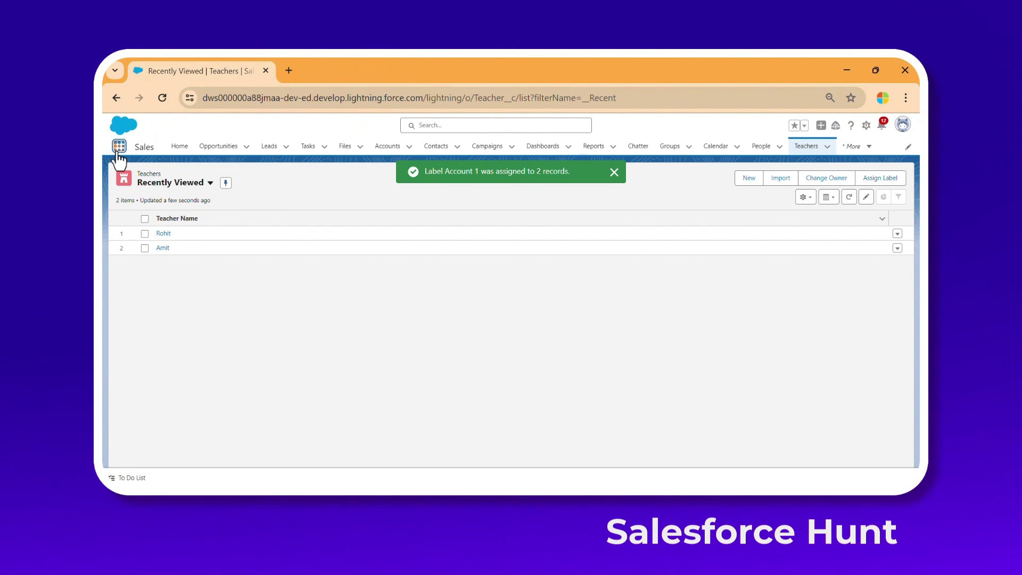
Open Labels through an App Launcher search for 'acclab', then open the Account 1 label record.
left_click(119, 146)
type("acc")
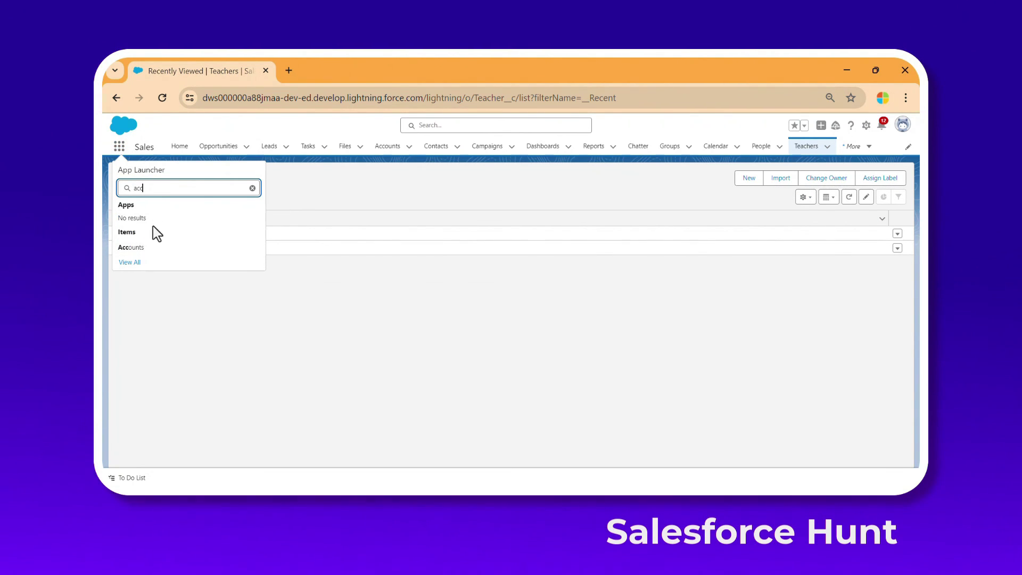
type("lab")
left_click(133, 249)
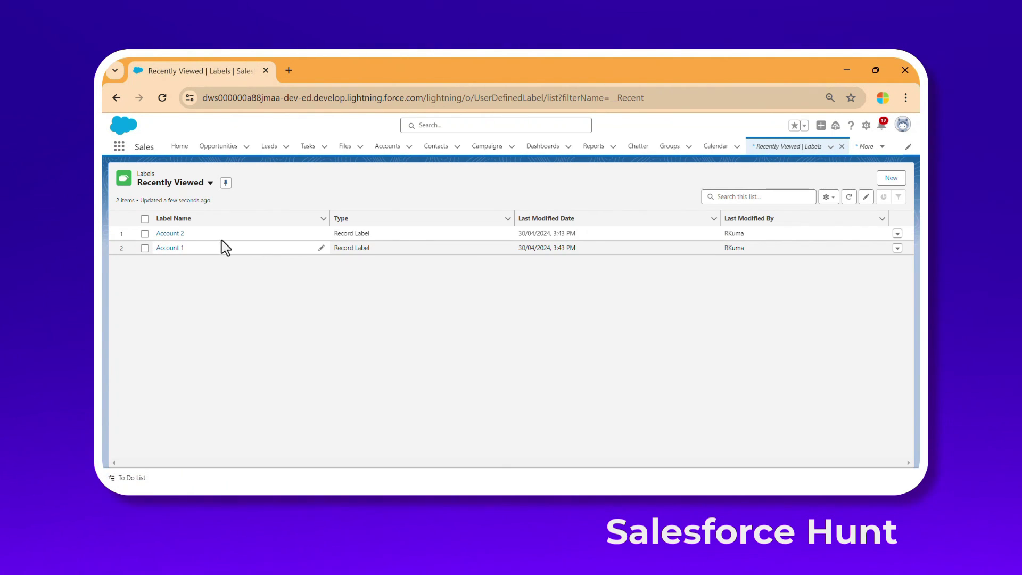
left_click(174, 248)
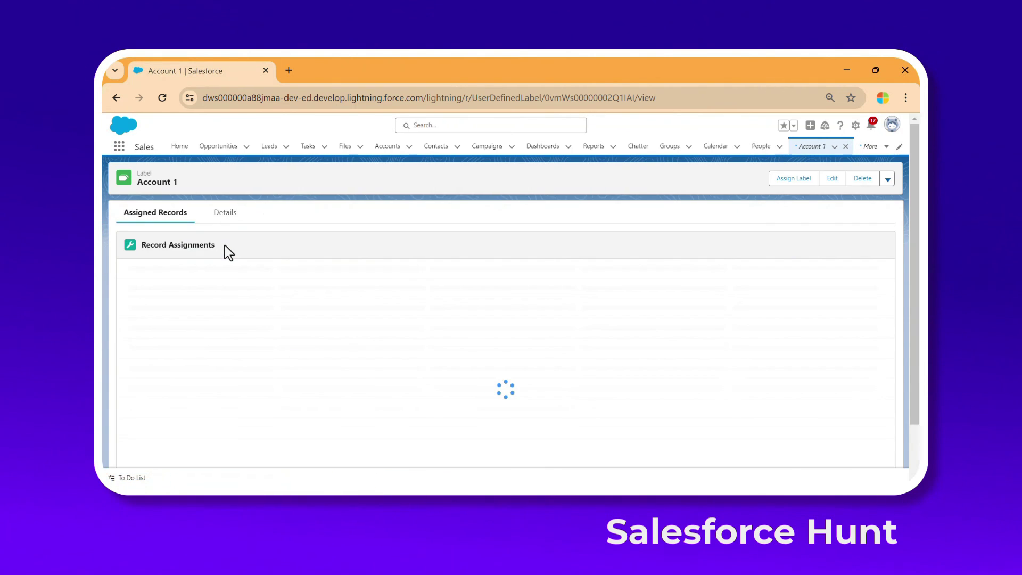
mouse_move(160, 297)
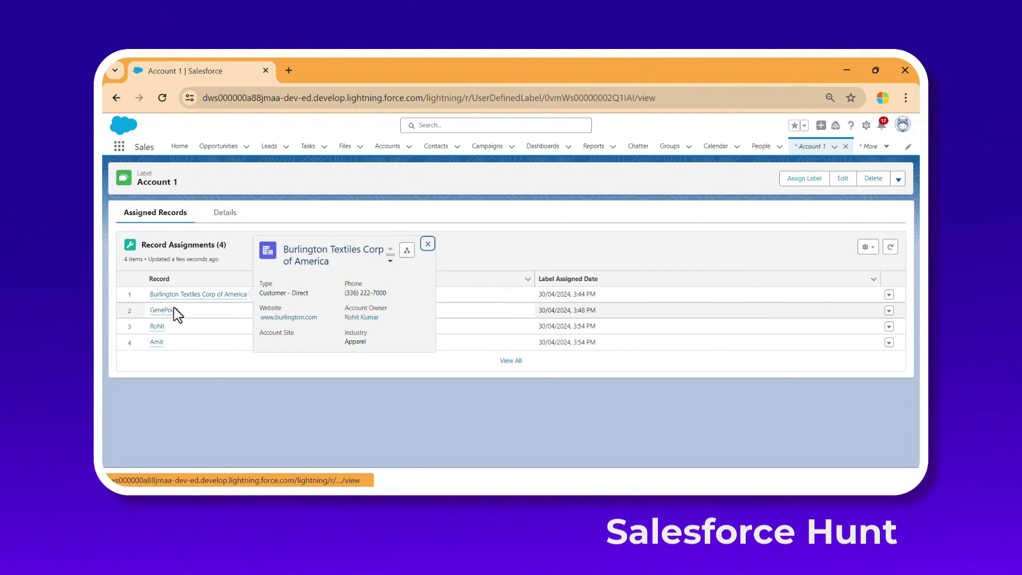